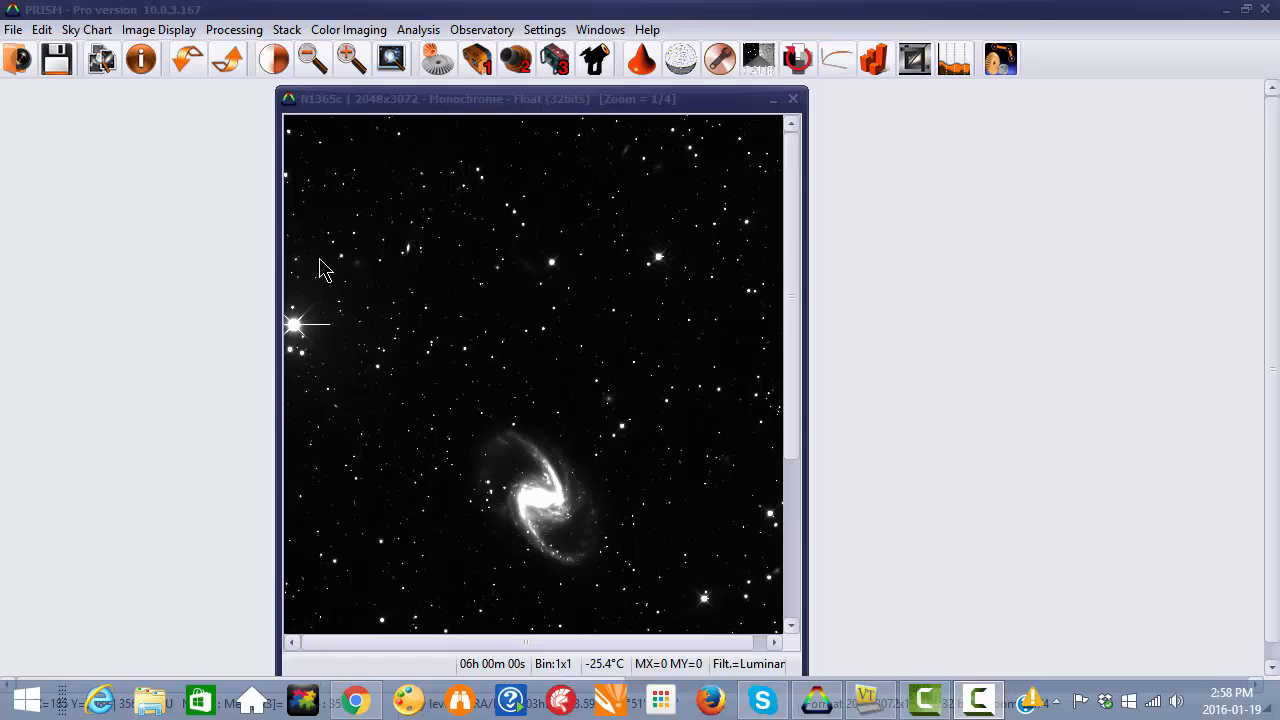
# Preview the N1365c image with its high cut lowered to 427.1, and switch the display to negative and back
pyautogui.click(274, 62)
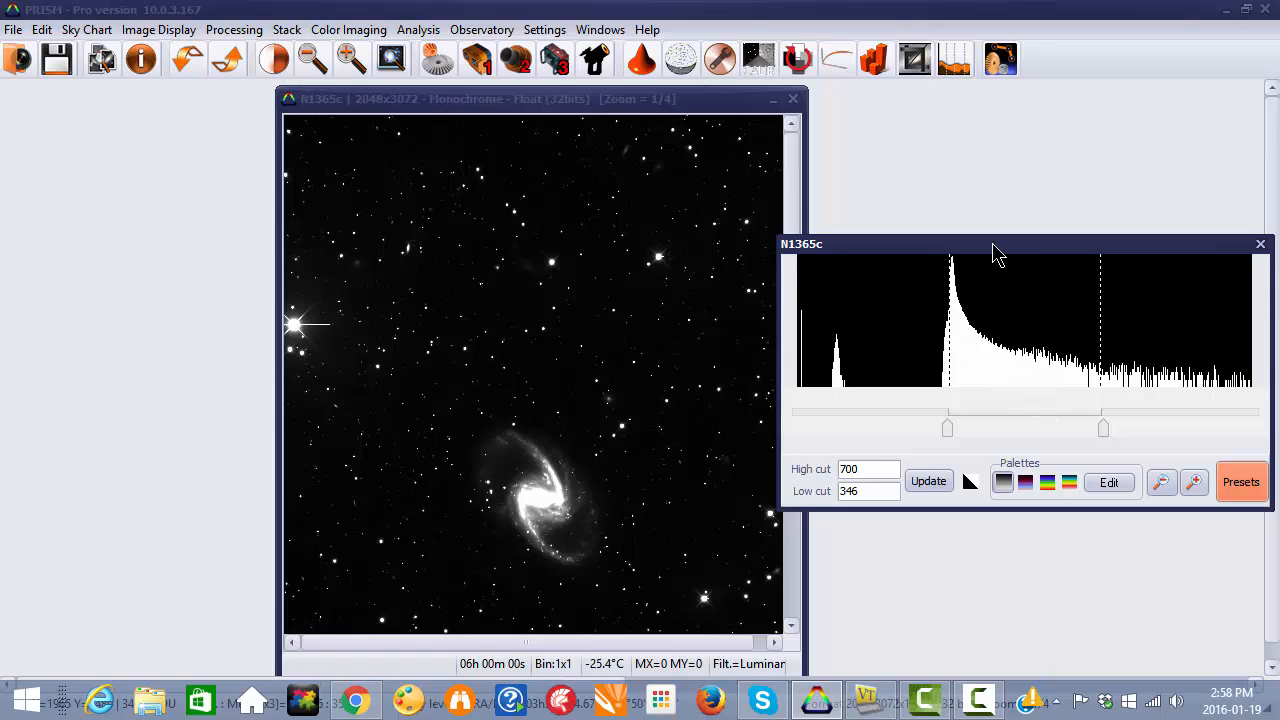
pyautogui.moveTo(993, 244); pyautogui.dragTo(1015, 242)
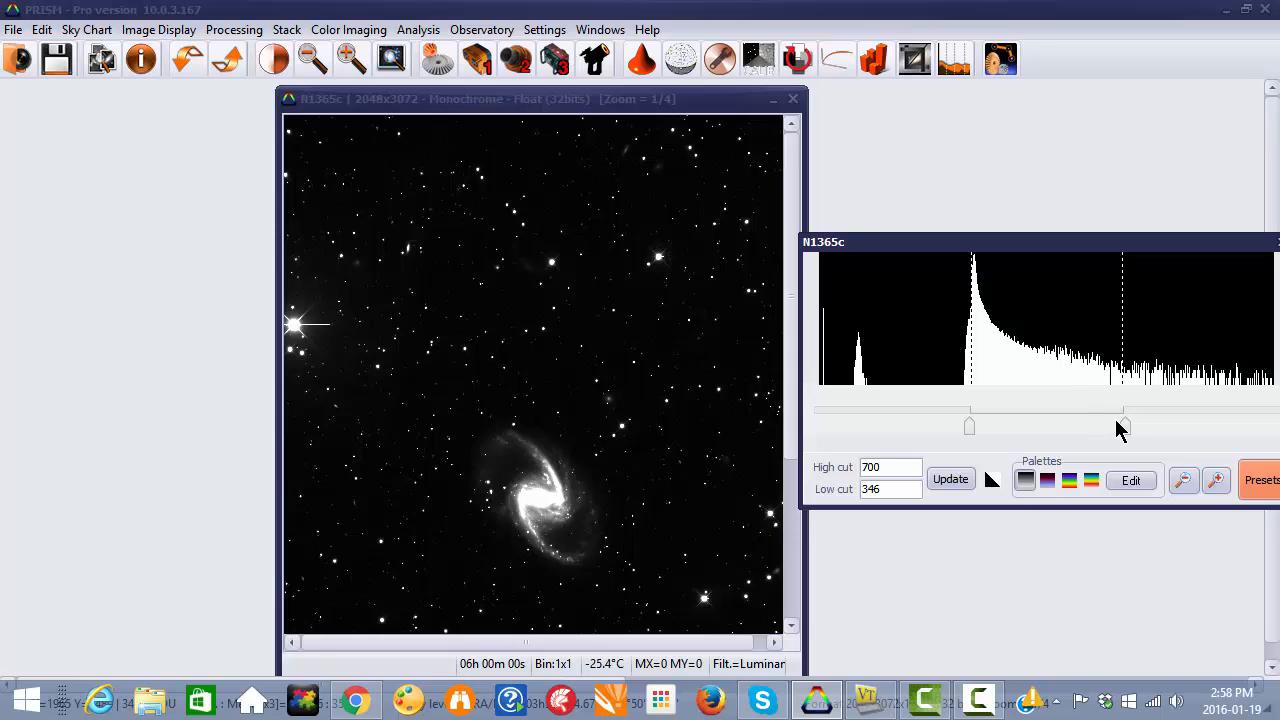
pyautogui.moveTo(1126, 430); pyautogui.dragTo(991, 430)
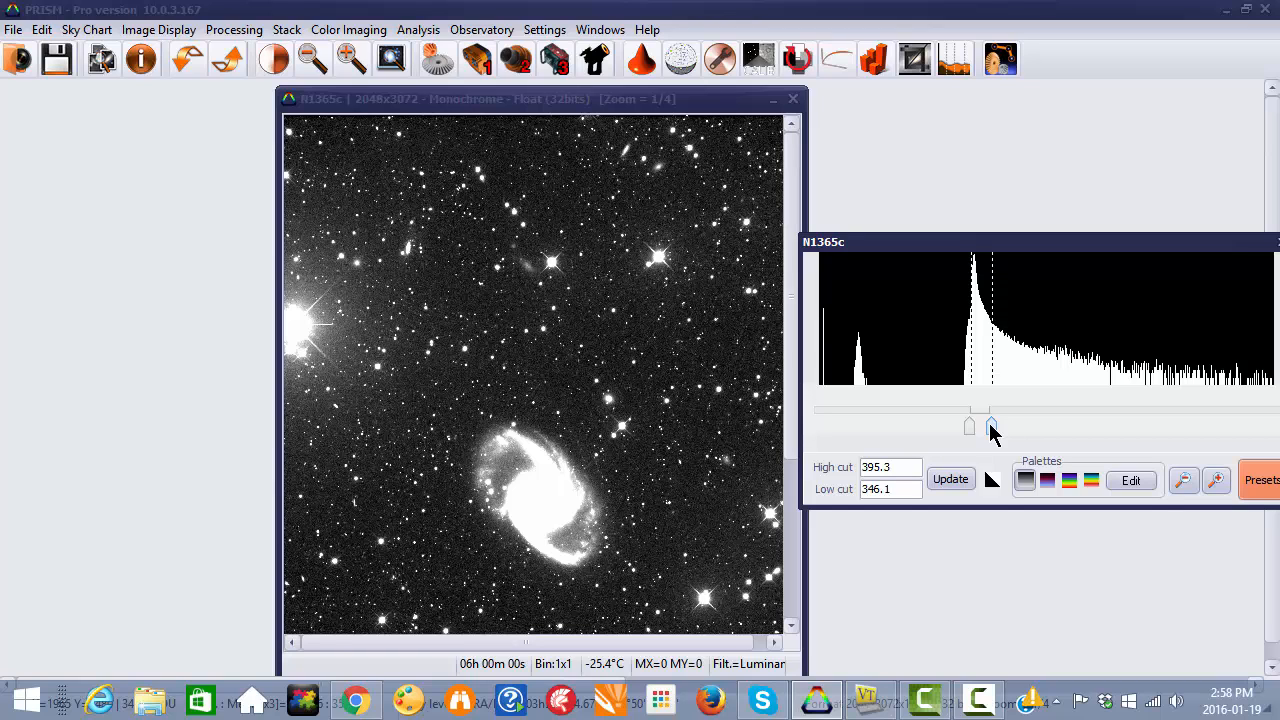
pyautogui.moveTo(993, 430)
pyautogui.mouseDown()
pyautogui.moveTo(1114, 429)
pyautogui.moveTo(1006, 430)
pyautogui.mouseUp()
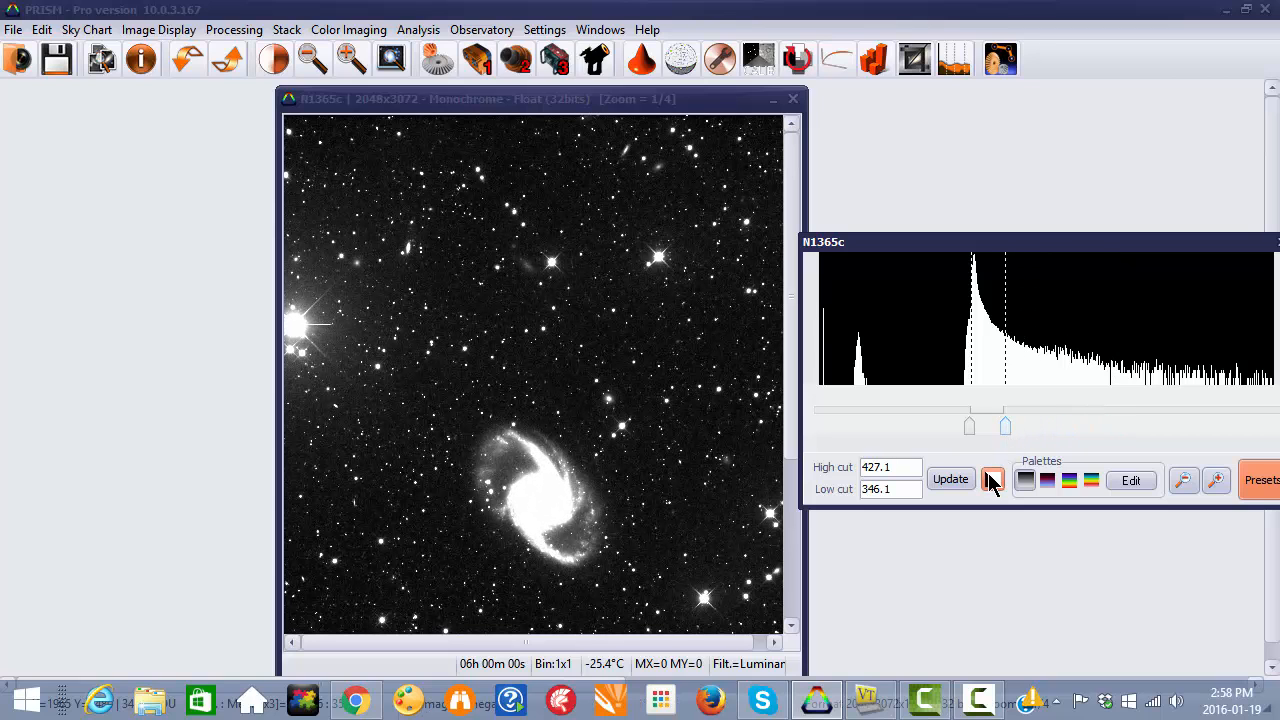
pyautogui.click(991, 481)
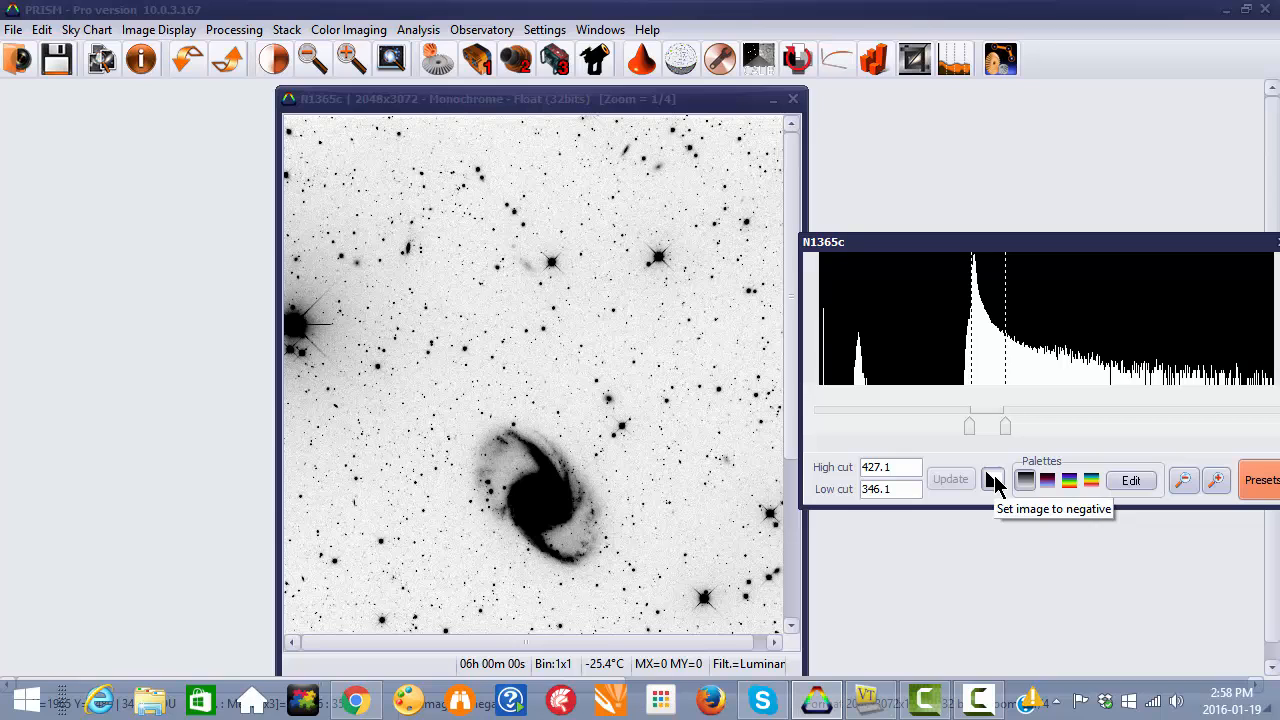
pyautogui.click(993, 481)
# Raise the image's high cut to about 854 and close the contrast settings
pyautogui.moveTo(1005, 427); pyautogui.dragTo(1193, 428)
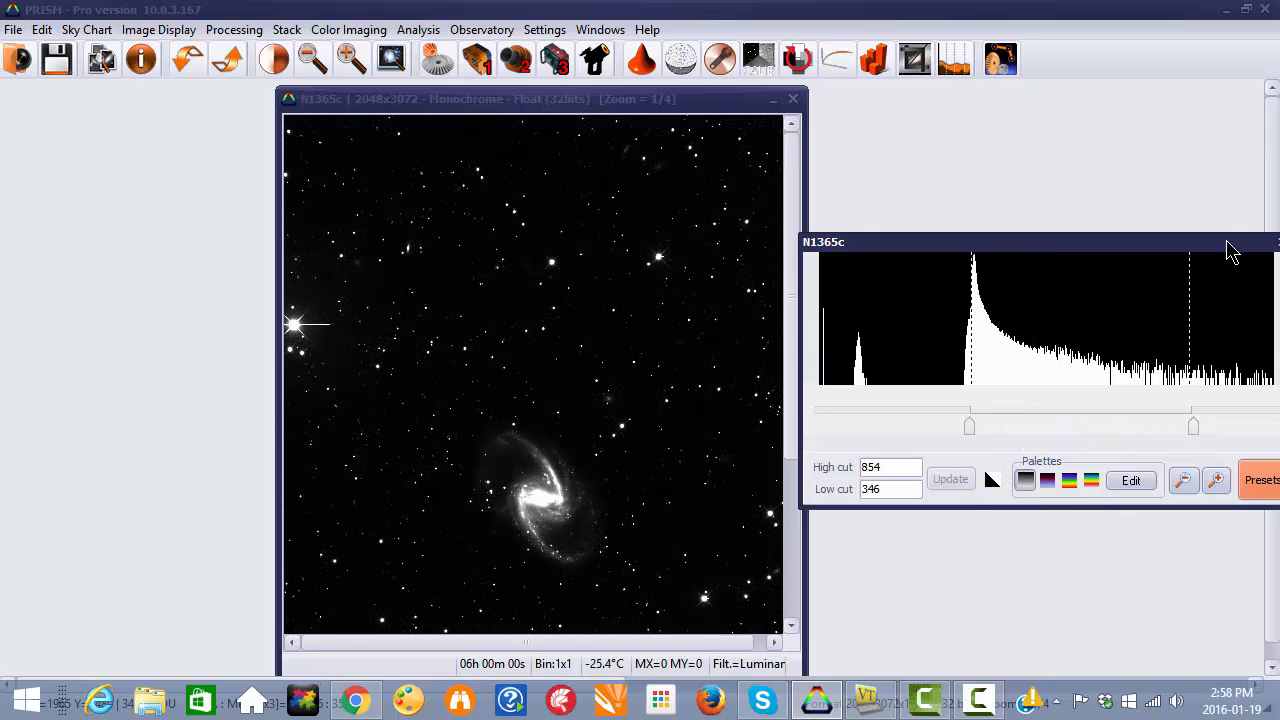
pyautogui.moveTo(1229, 249); pyautogui.dragTo(1109, 258)
pyautogui.click(1163, 250)
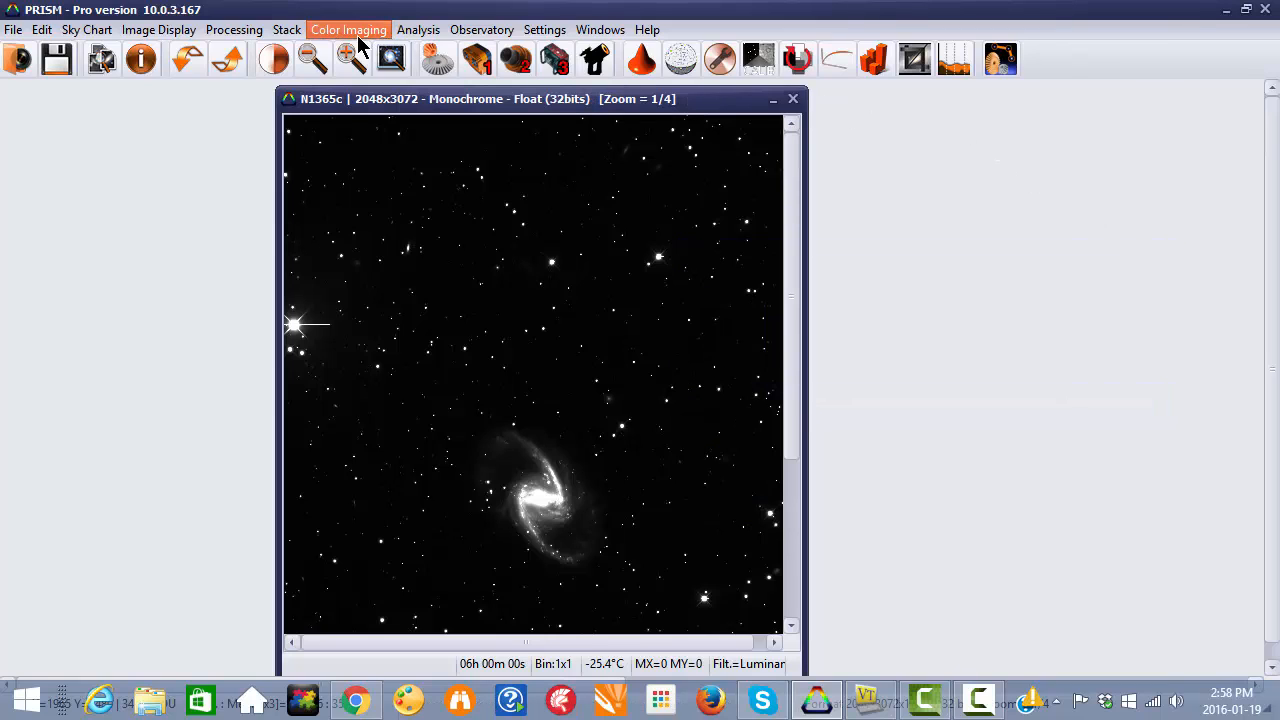
# Start plate solving the single image with the UCAC 2/3/4 catalog and the preset centre, focal length and pixel sizes
pyautogui.click(418, 30)
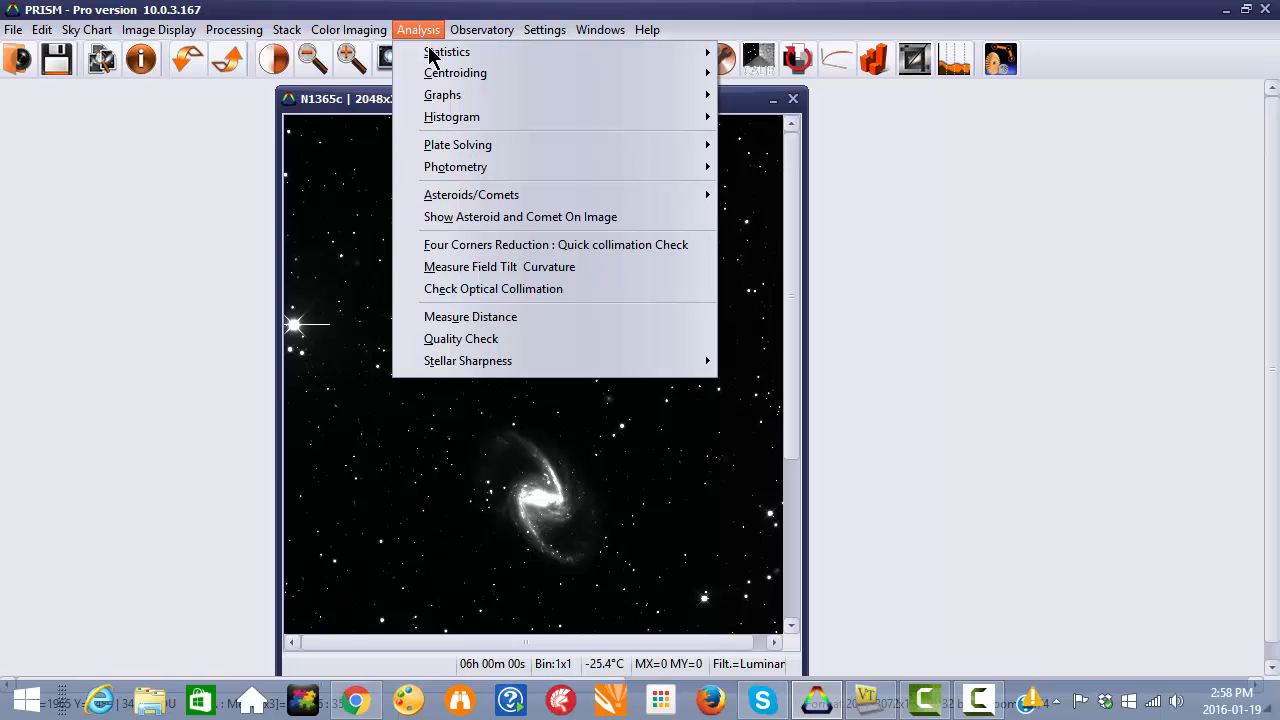
pyautogui.moveTo(470, 150)
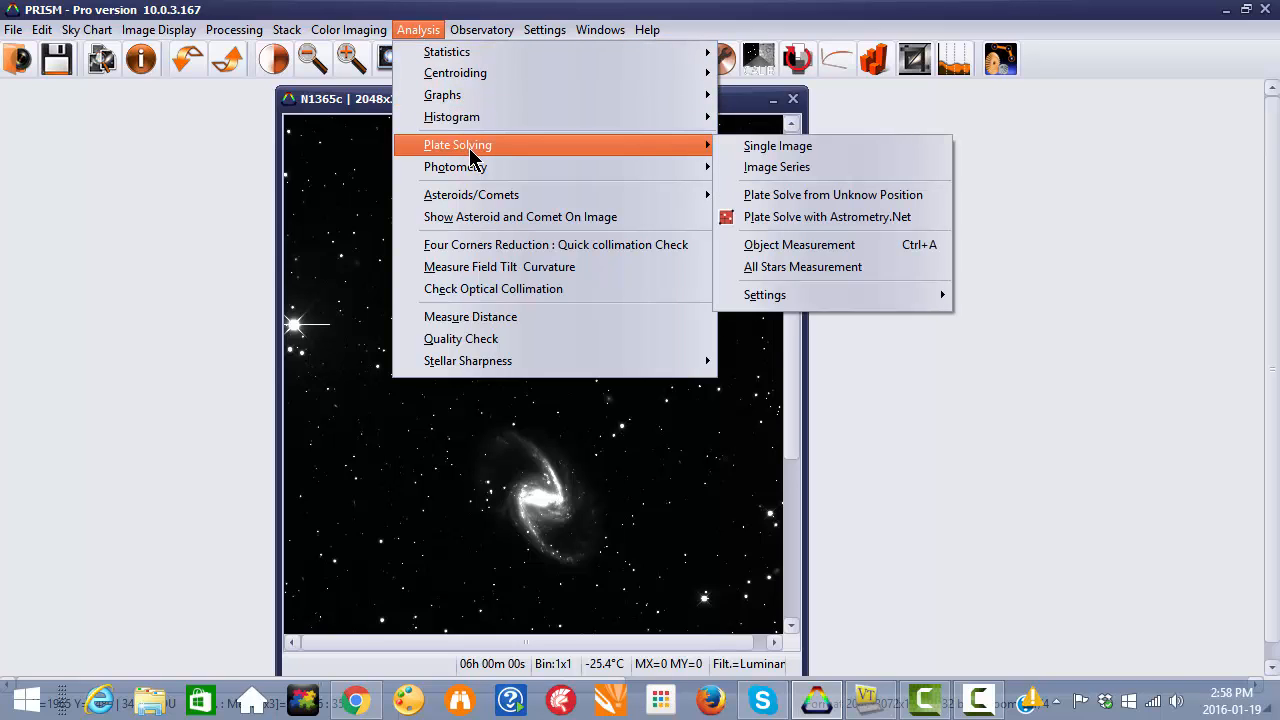
pyautogui.click(777, 147)
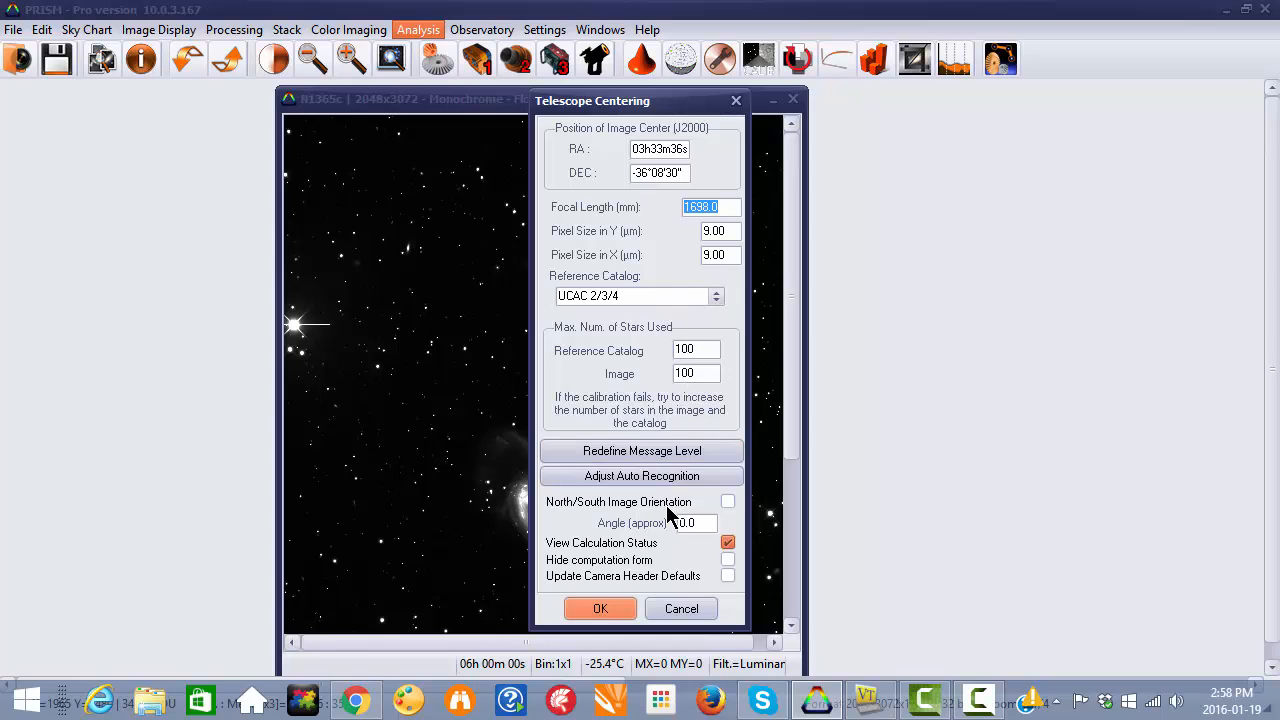
pyautogui.click(613, 614)
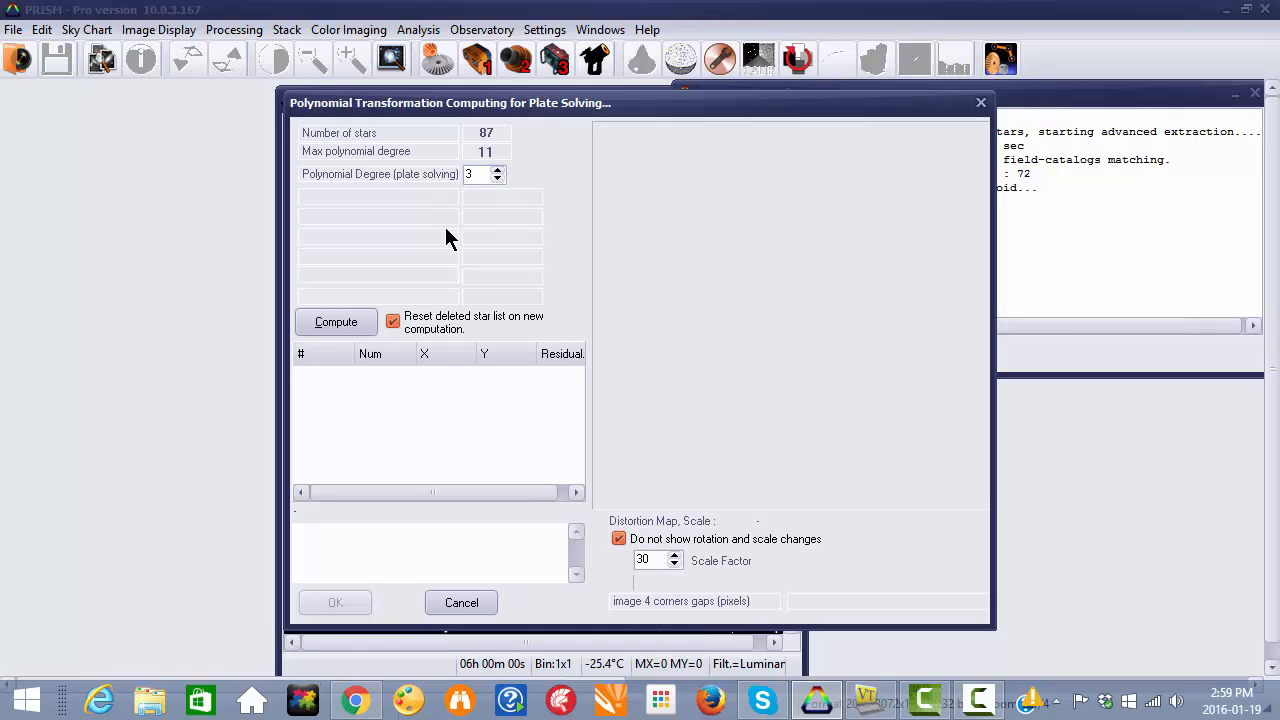
# Compute and accept the degree 3 plate-solving transformation, and refresh the image to clear the star labels
pyautogui.click(356, 326)
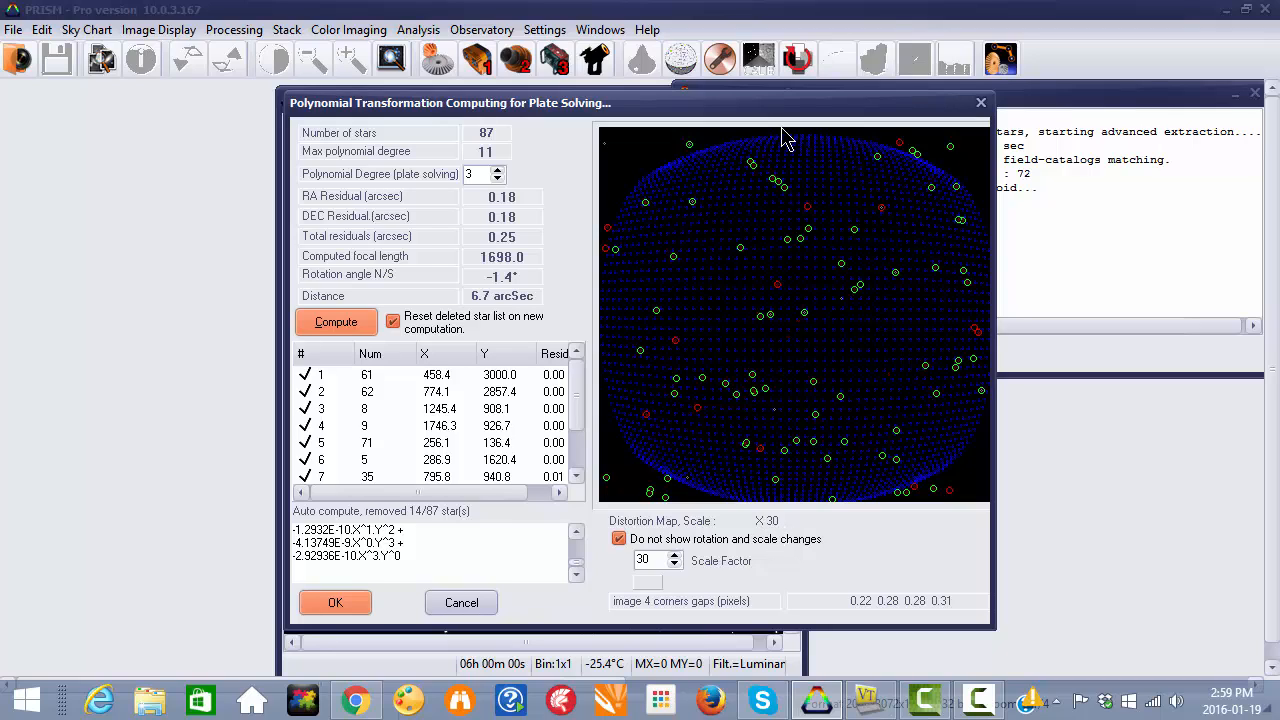
pyautogui.click(335, 603)
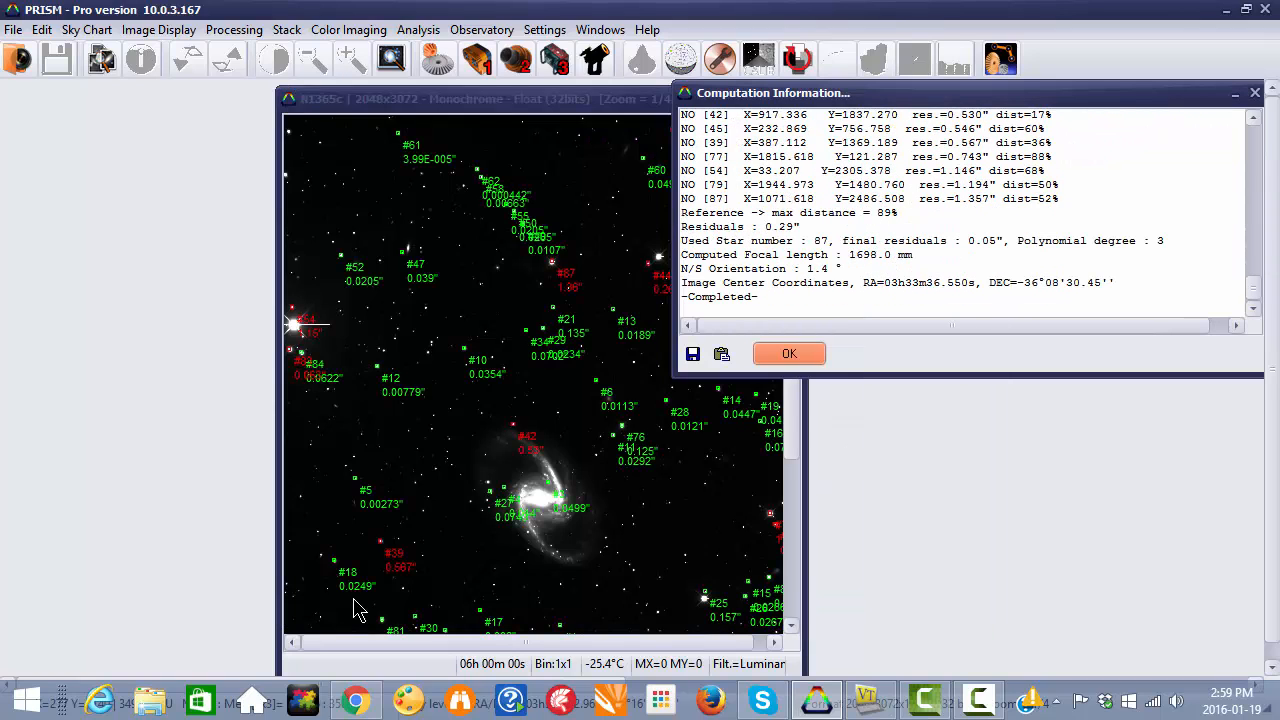
pyautogui.click(795, 350)
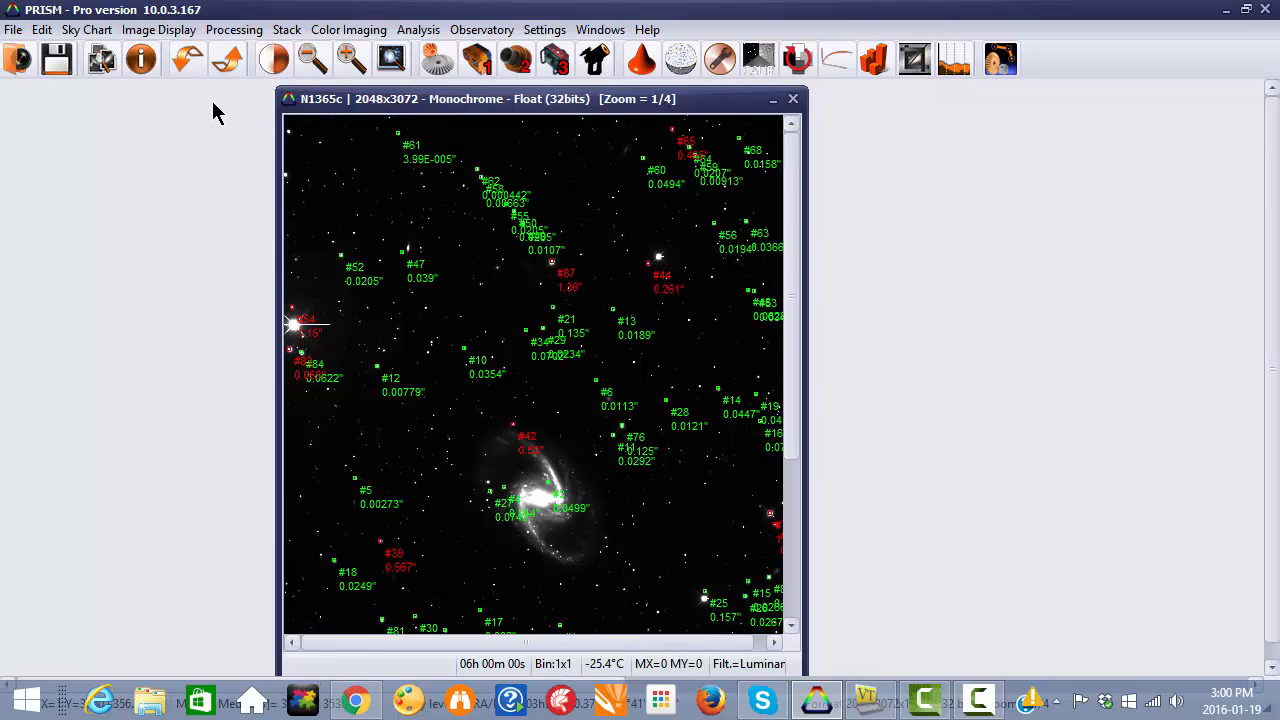
pyautogui.click(137, 37)
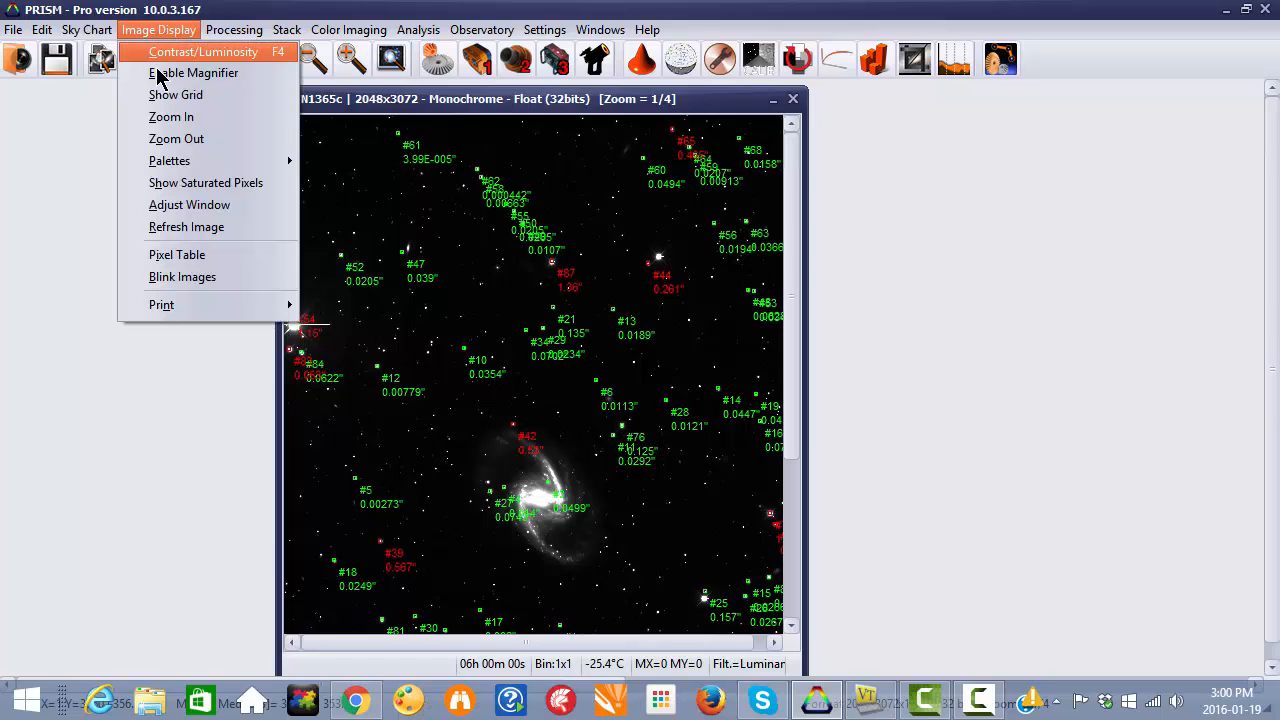
pyautogui.click(191, 233)
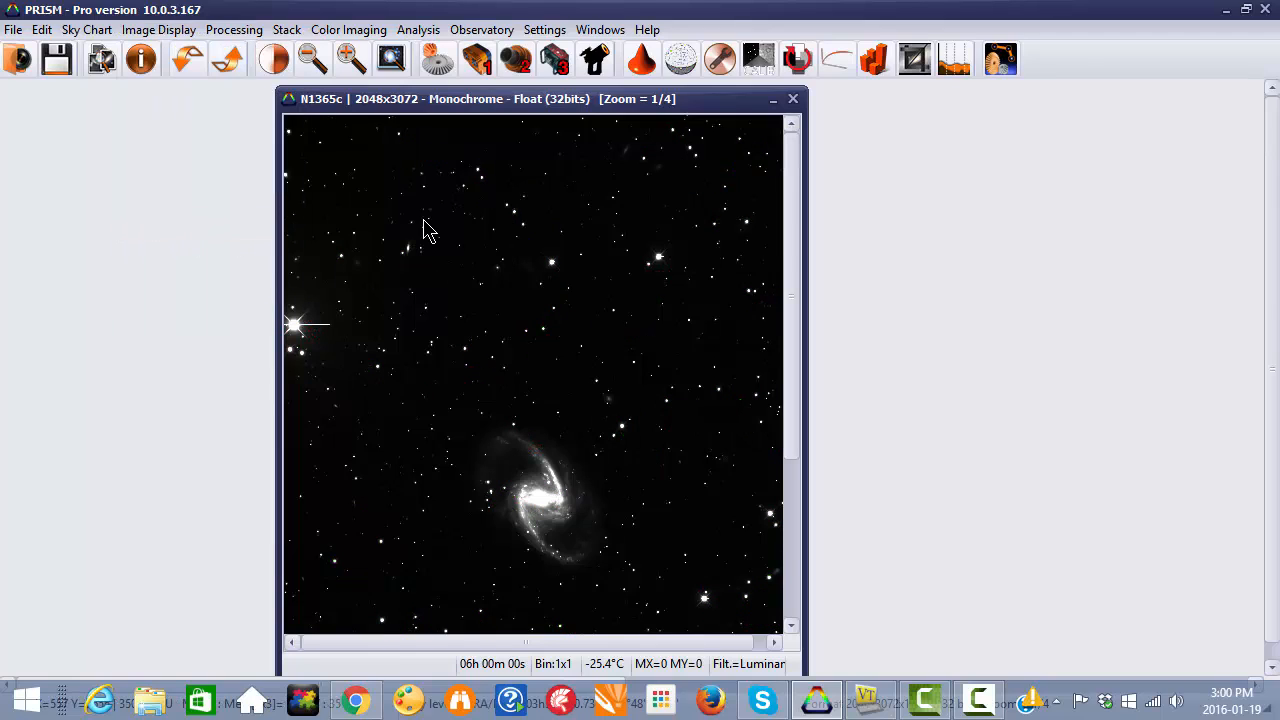
# Run an automatic photometry calibration on the image with the UCAC 2/3/4 catalog and the preset parameters
pyautogui.click(423, 30)
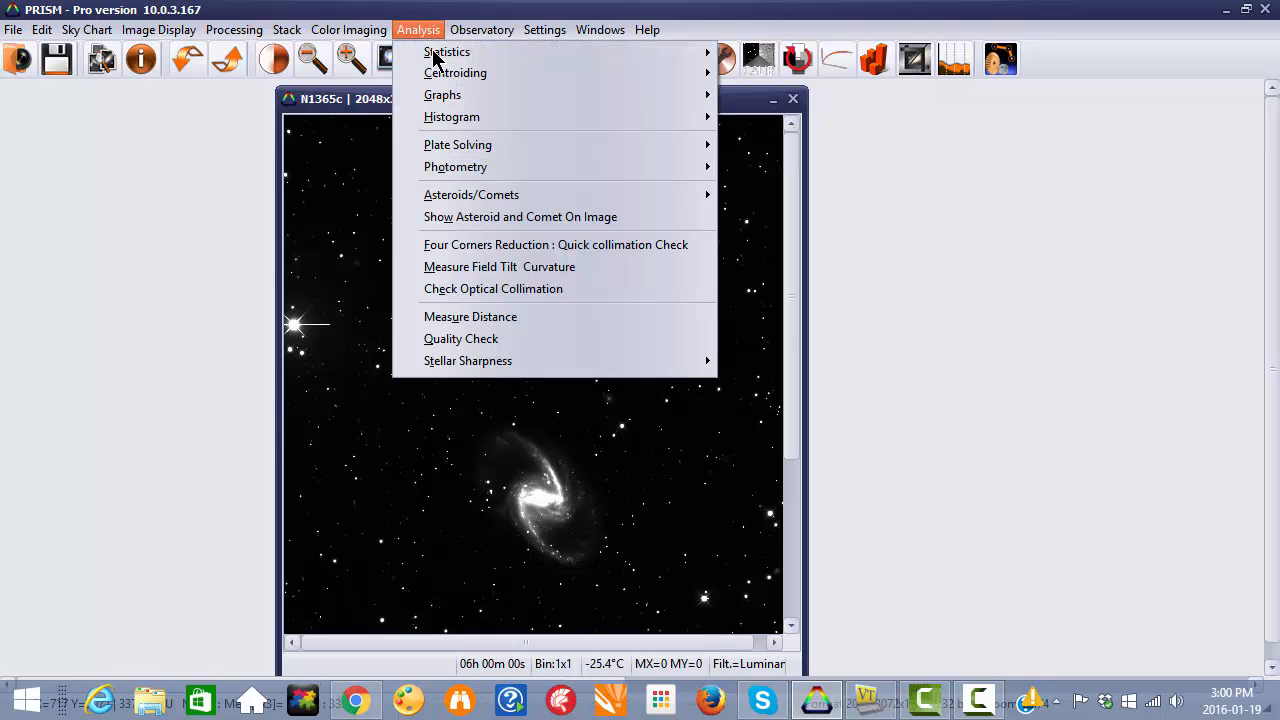
pyautogui.moveTo(463, 176)
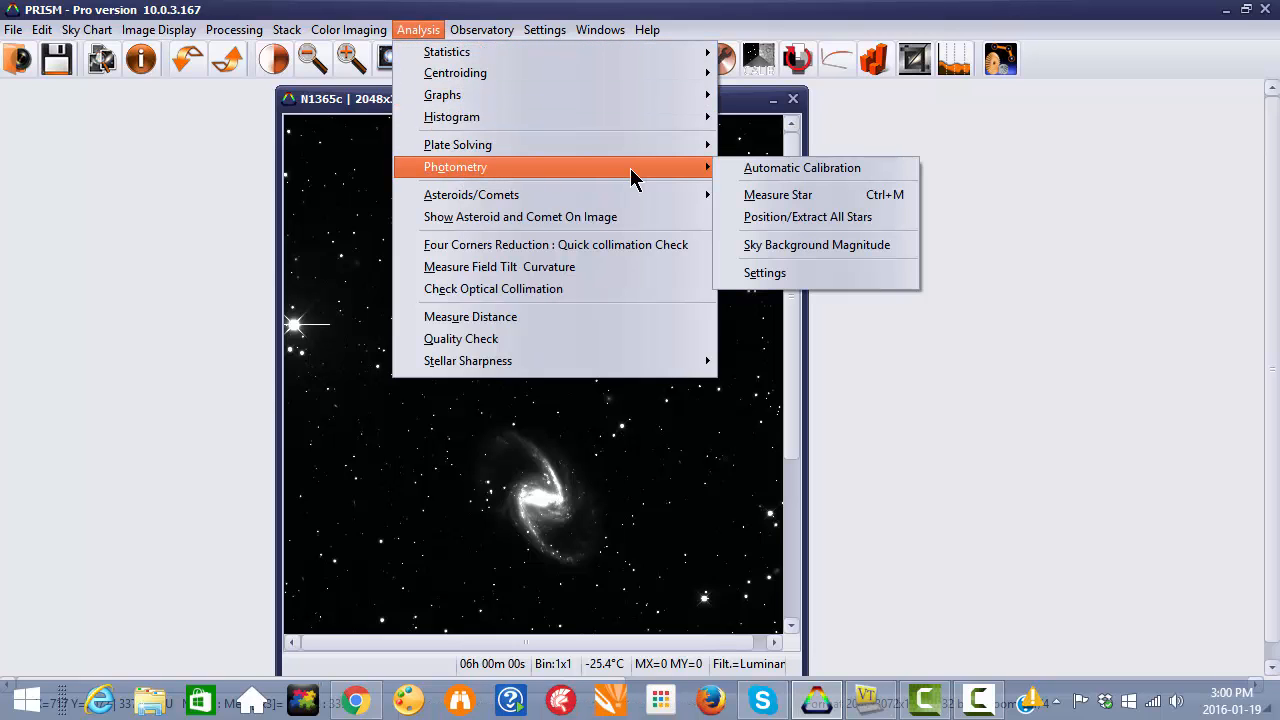
pyautogui.click(762, 177)
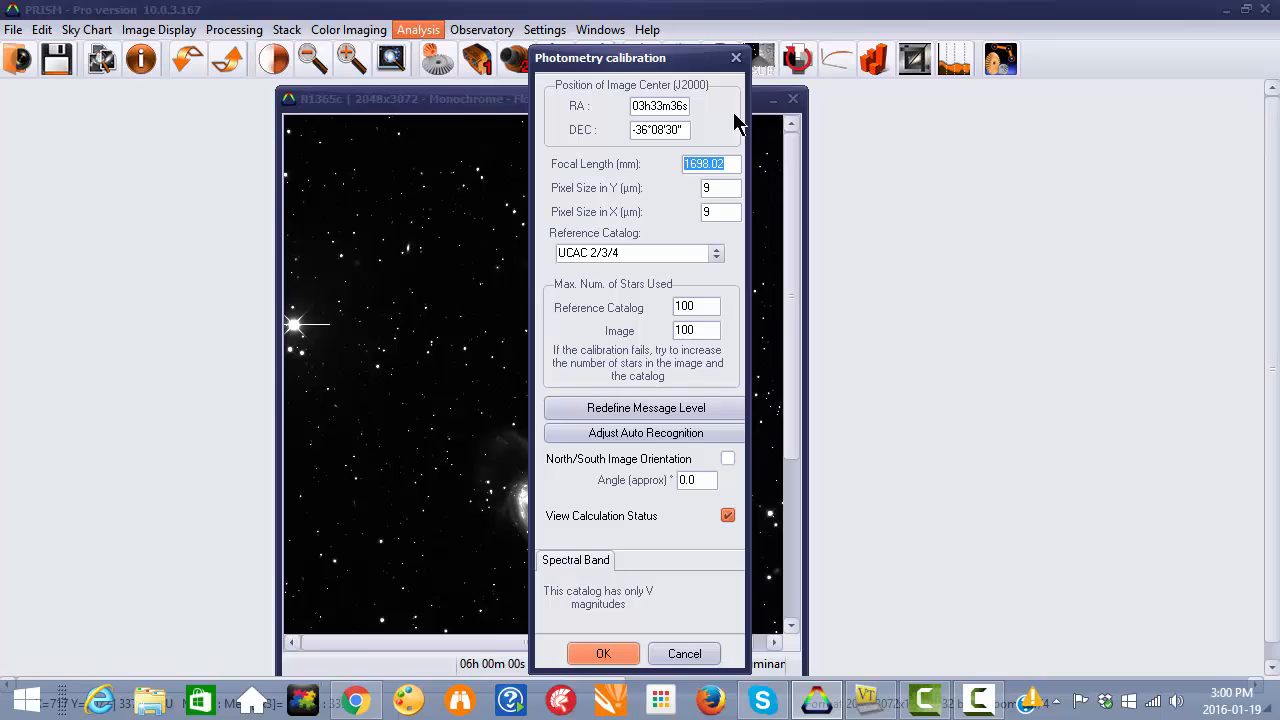
pyautogui.moveTo(686, 57); pyautogui.dragTo(1046, 86)
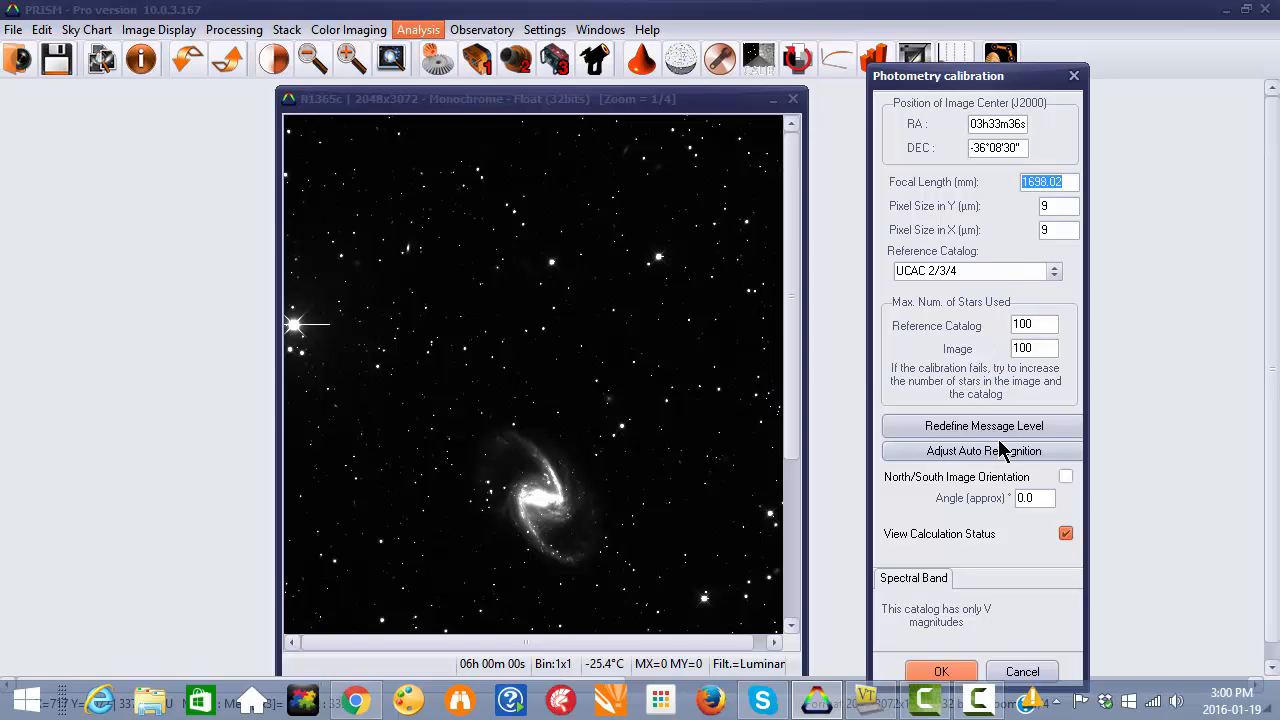
pyautogui.click(948, 672)
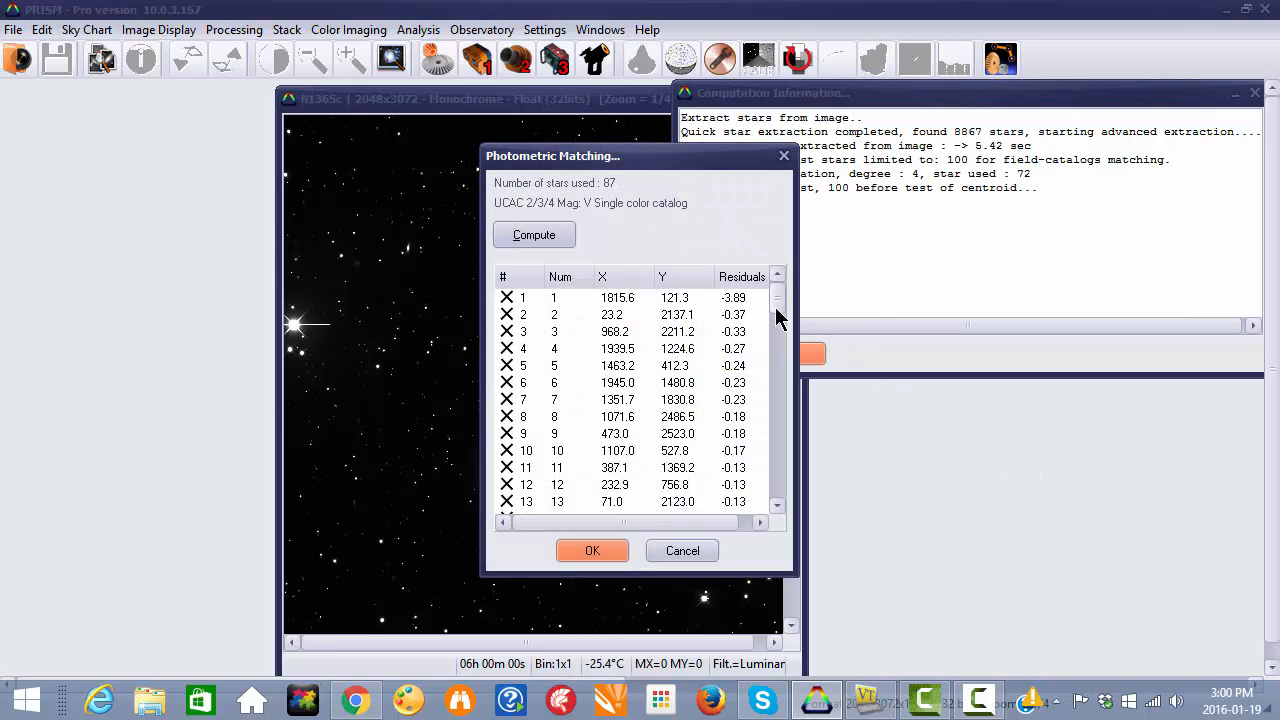
# Review and accept the photometric star matching, and refresh the image to clear the magnitude labels
pyautogui.moveTo(775, 310); pyautogui.dragTo(766, 412)
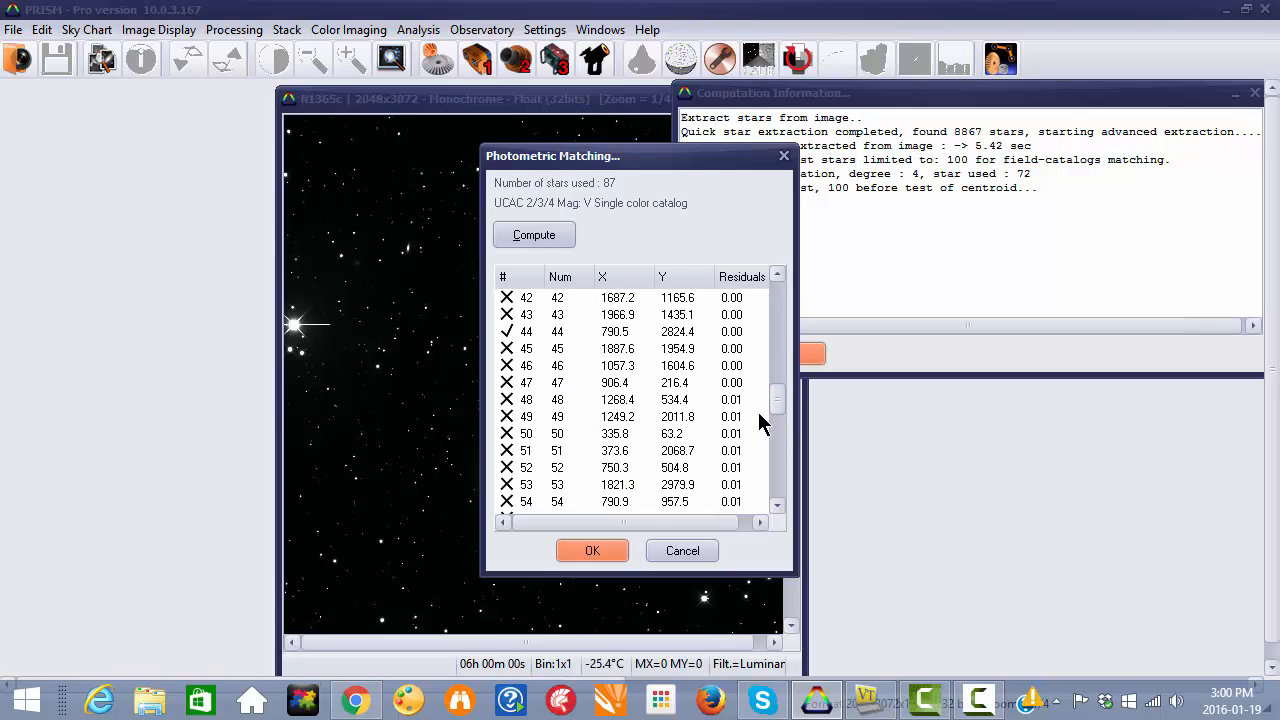
pyautogui.click(584, 550)
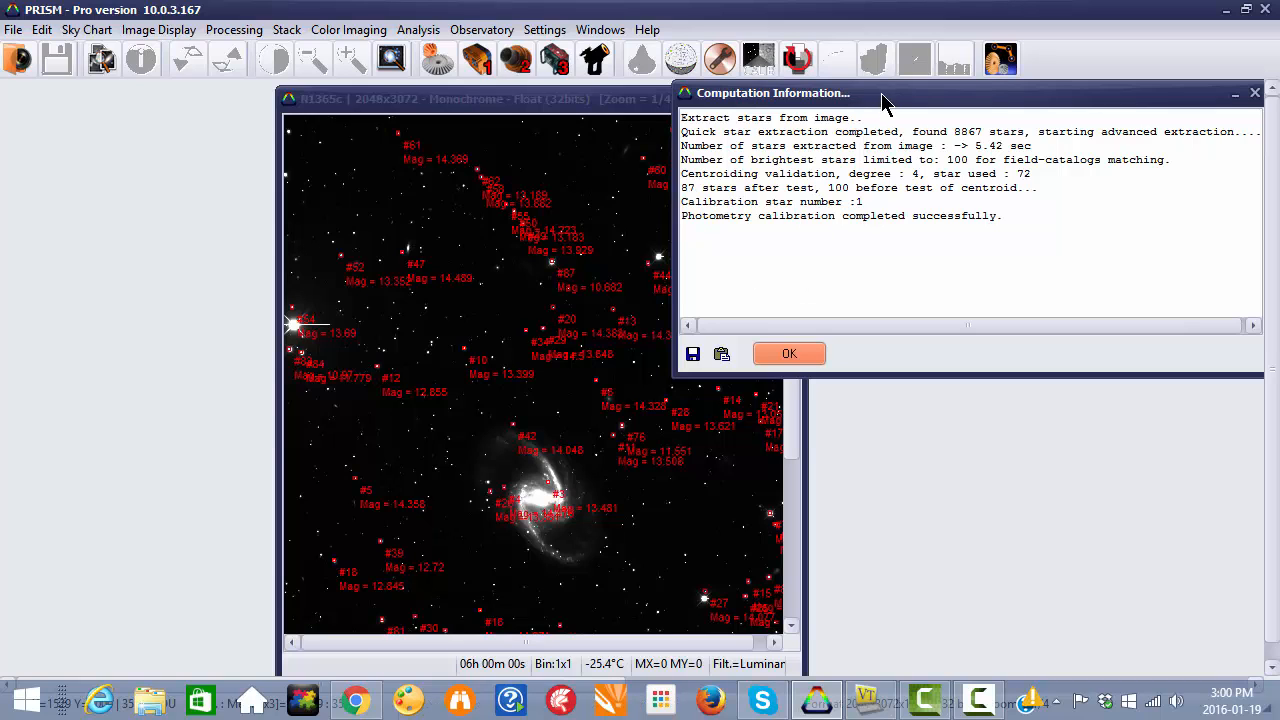
pyautogui.moveTo(886, 100); pyautogui.dragTo(1004, 102)
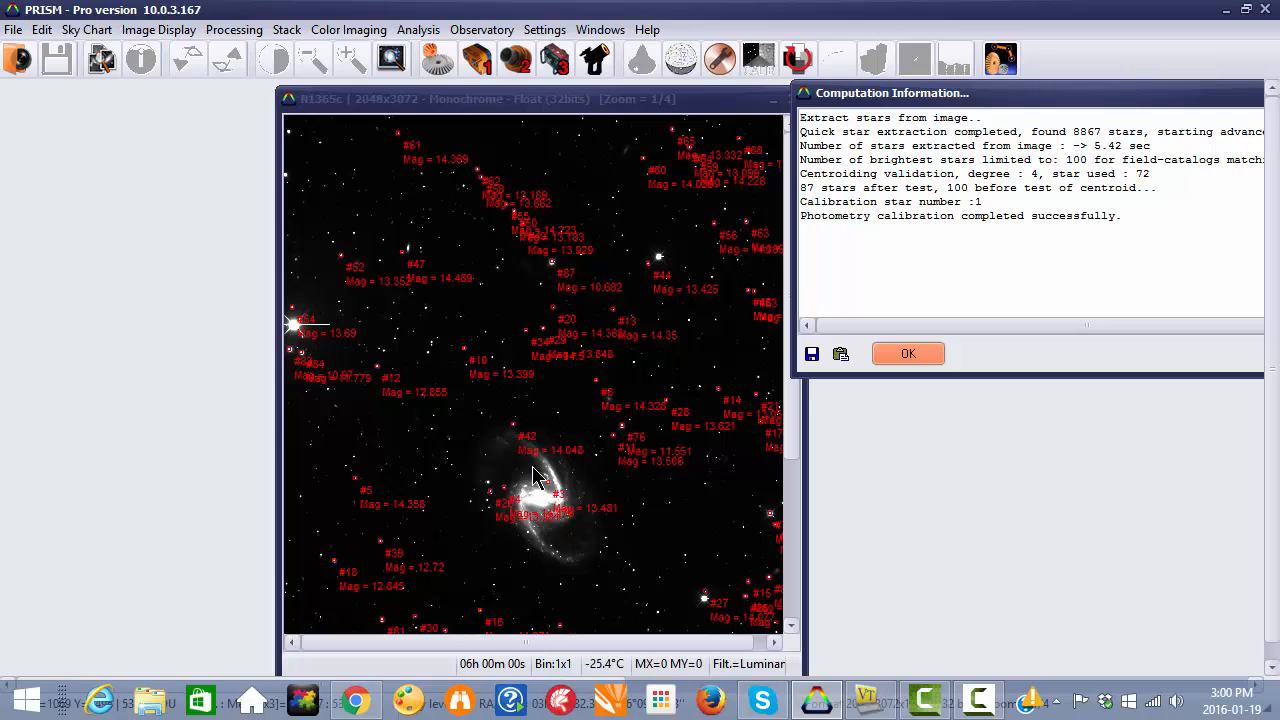
pyautogui.click(924, 354)
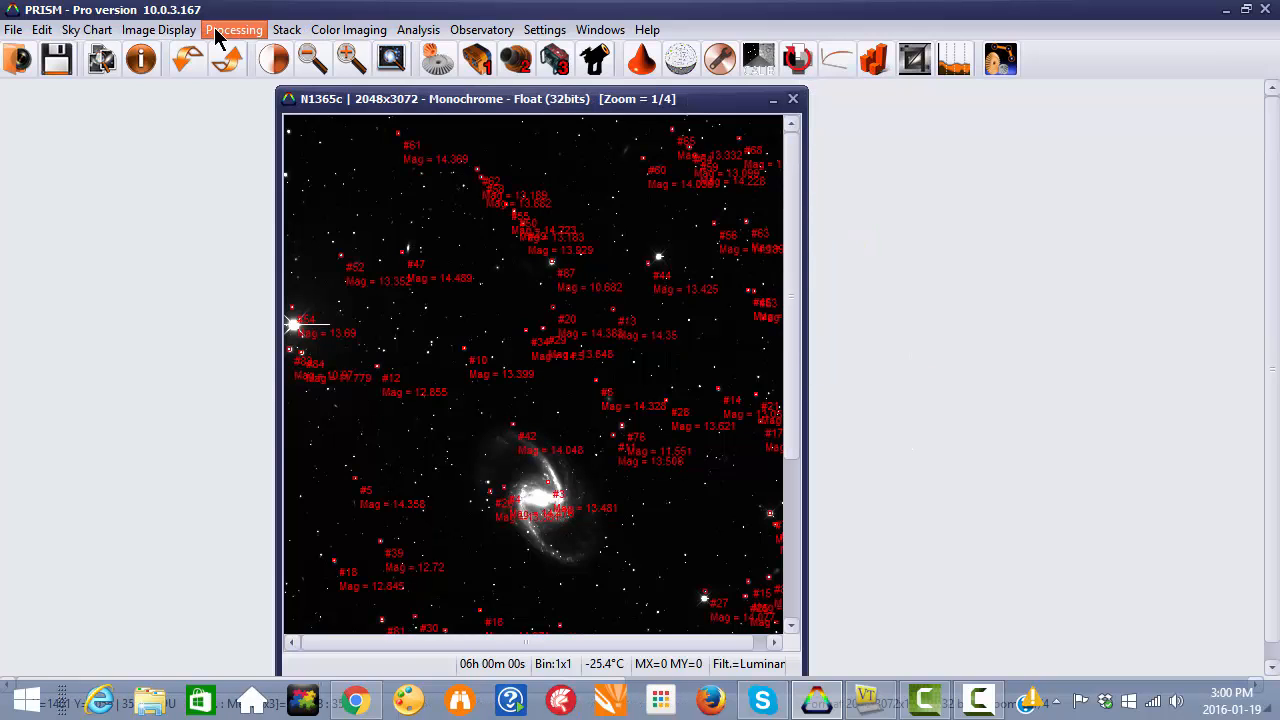
pyautogui.click(154, 32)
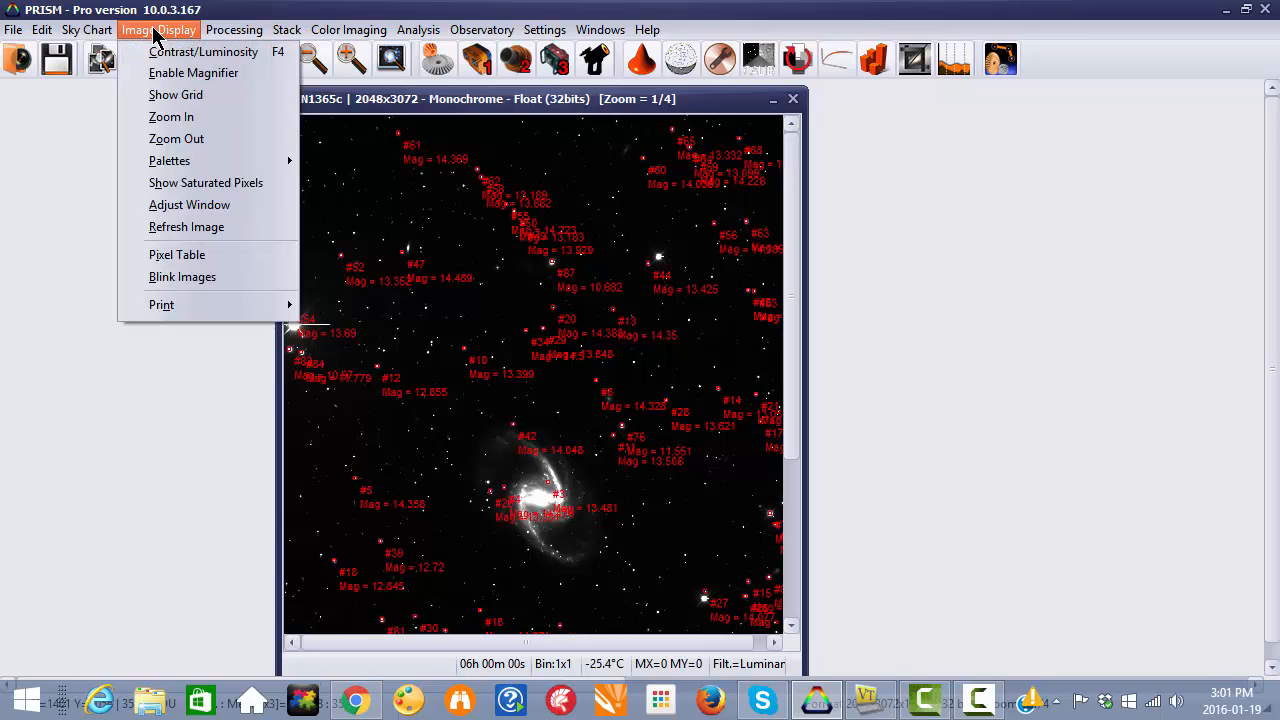
pyautogui.click(197, 230)
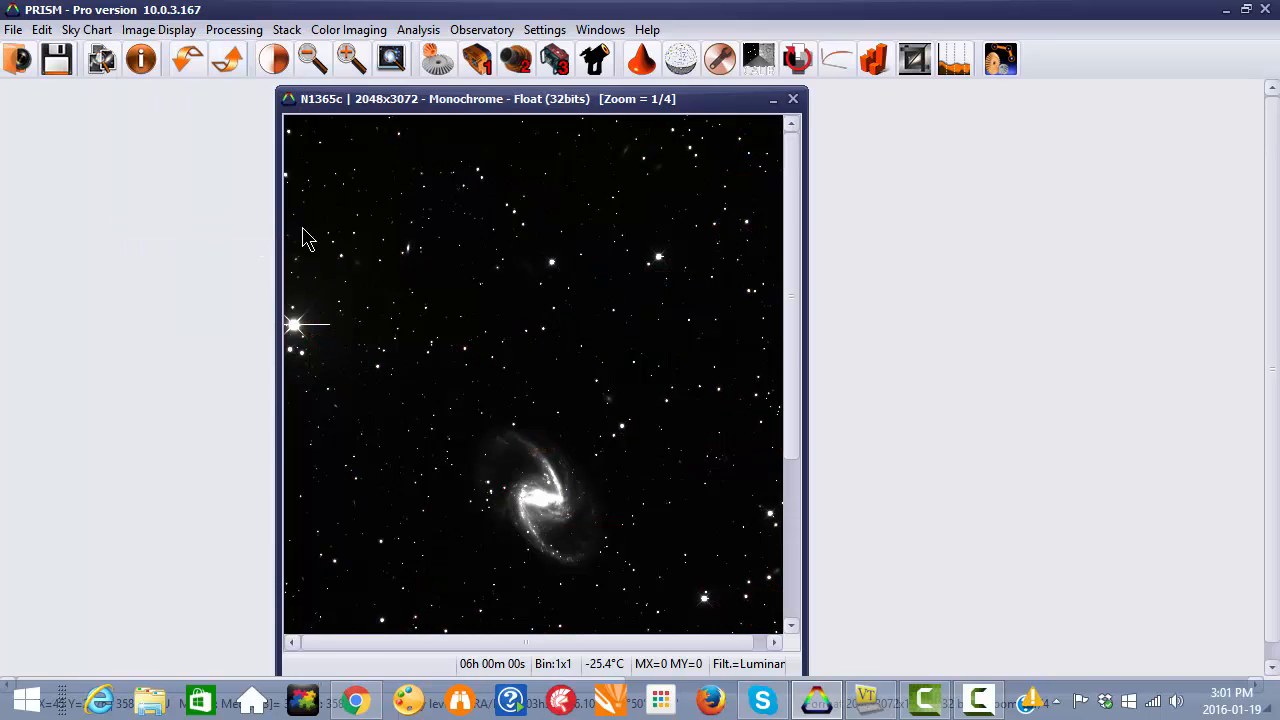
# Extract the positions and magnitudes of all stars in the calibrated image
pyautogui.click(418, 30)
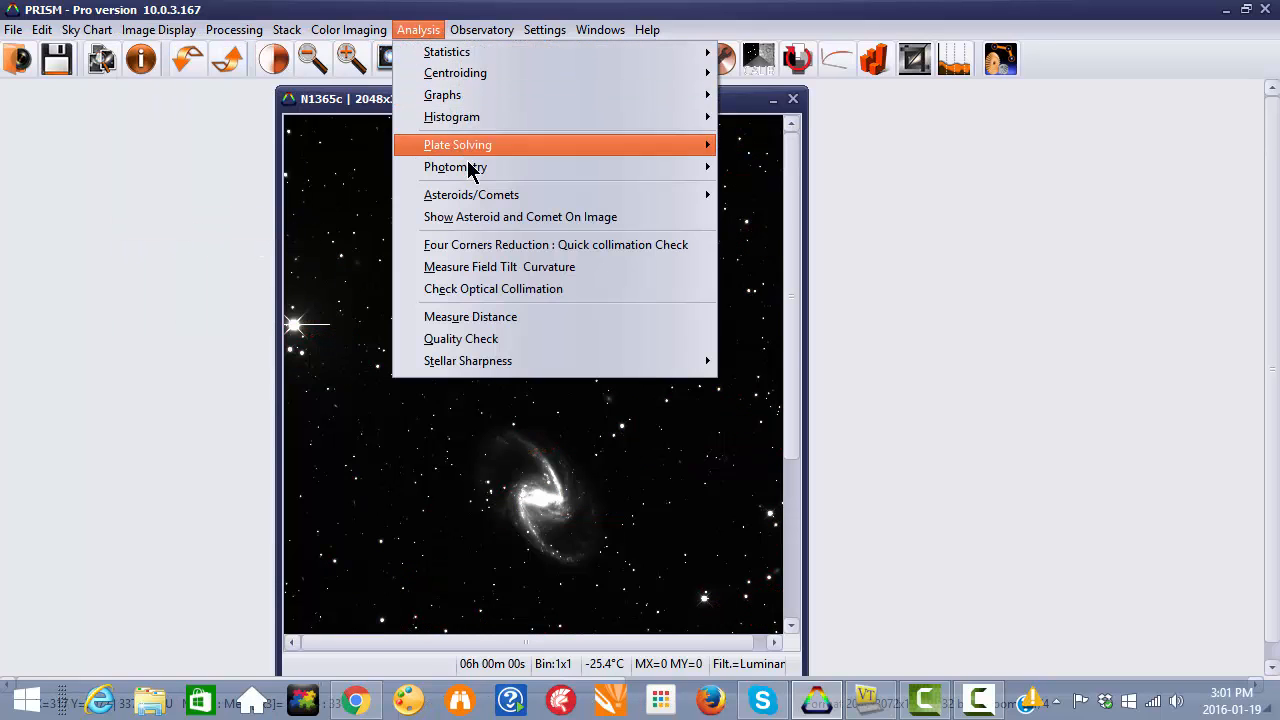
pyautogui.moveTo(483, 172)
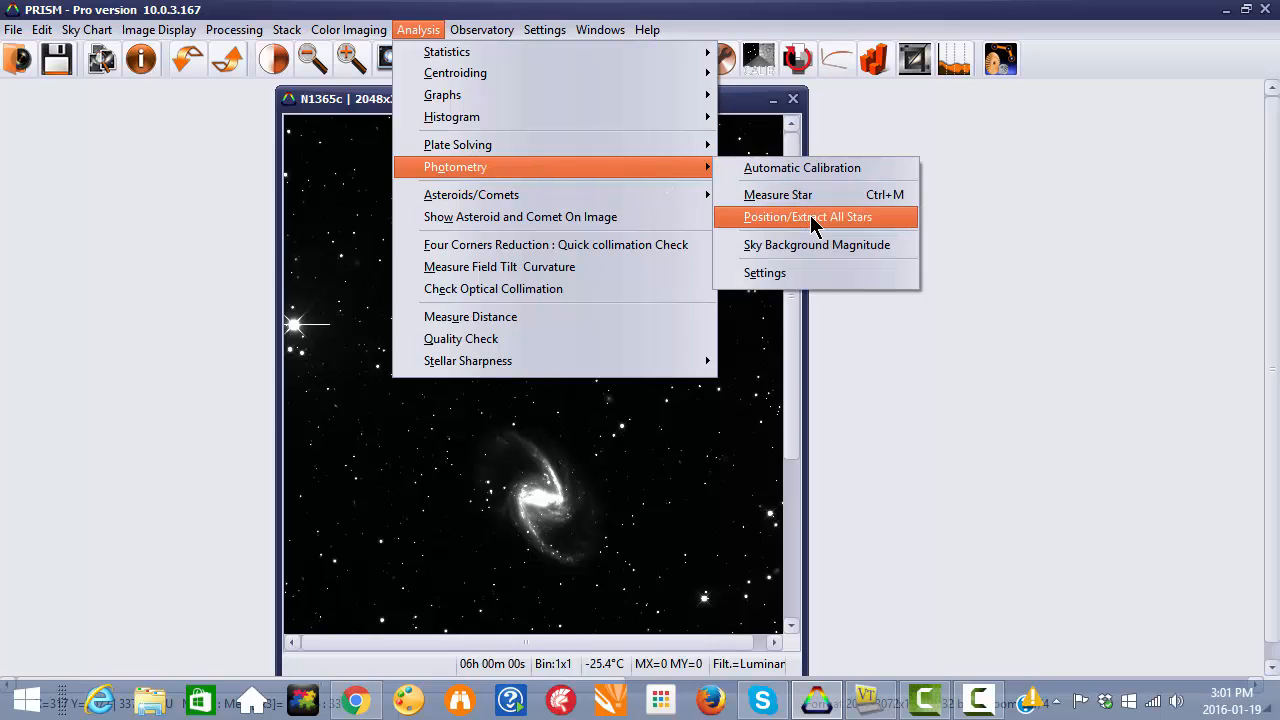
pyautogui.click(812, 217)
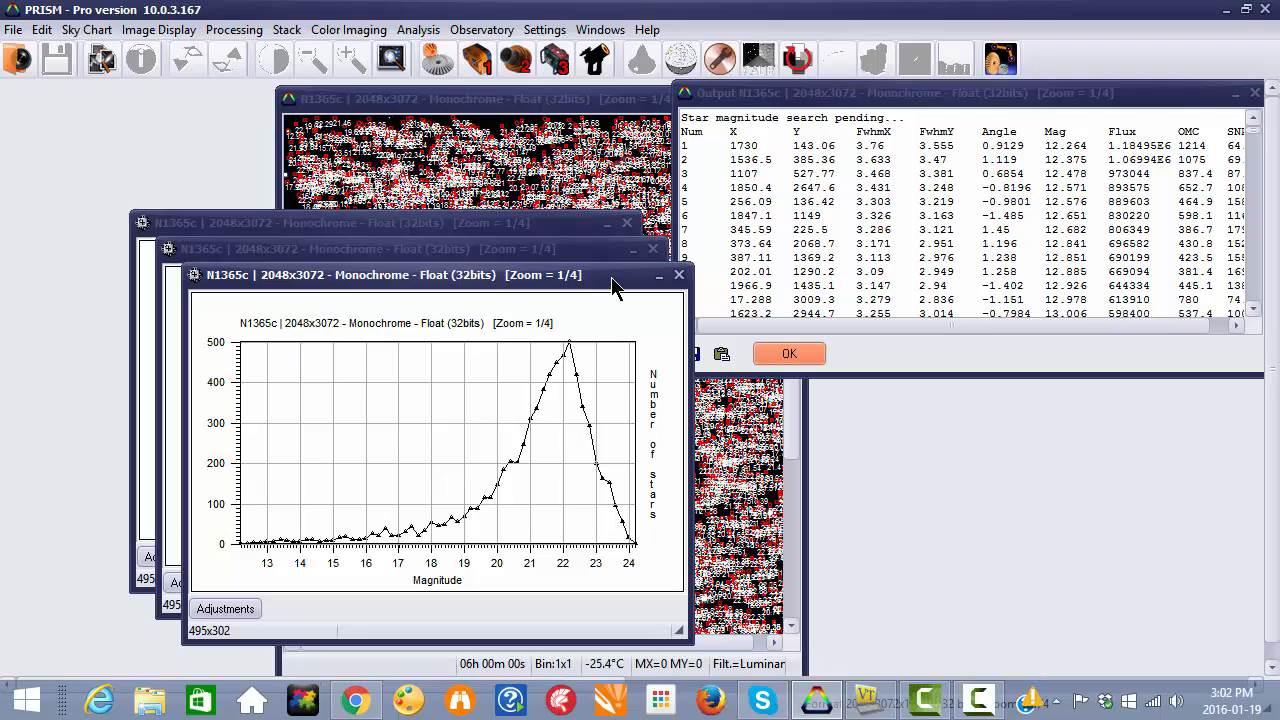
# Examine the star count, FWHM and signal-to-noise plots against magnitude, and the end of the extracted star list
pyautogui.moveTo(616, 277); pyautogui.dragTo(466, 298)
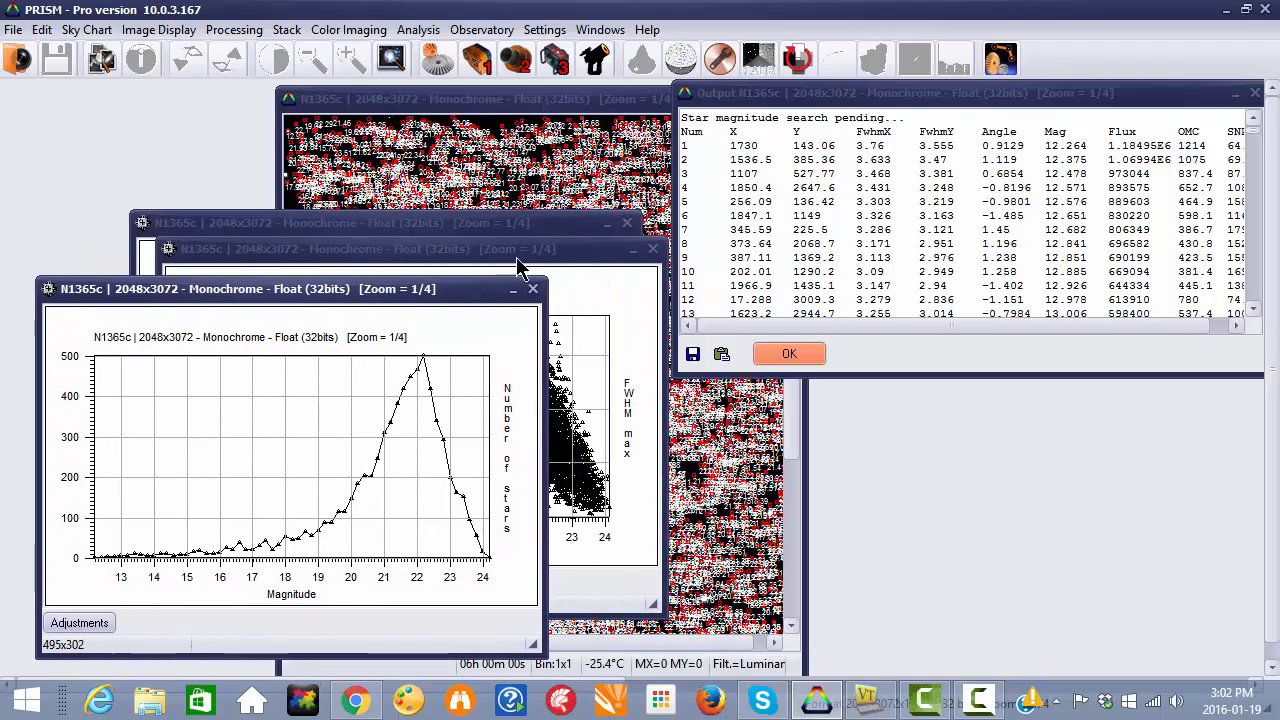
pyautogui.moveTo(516, 255); pyautogui.dragTo(360, 90)
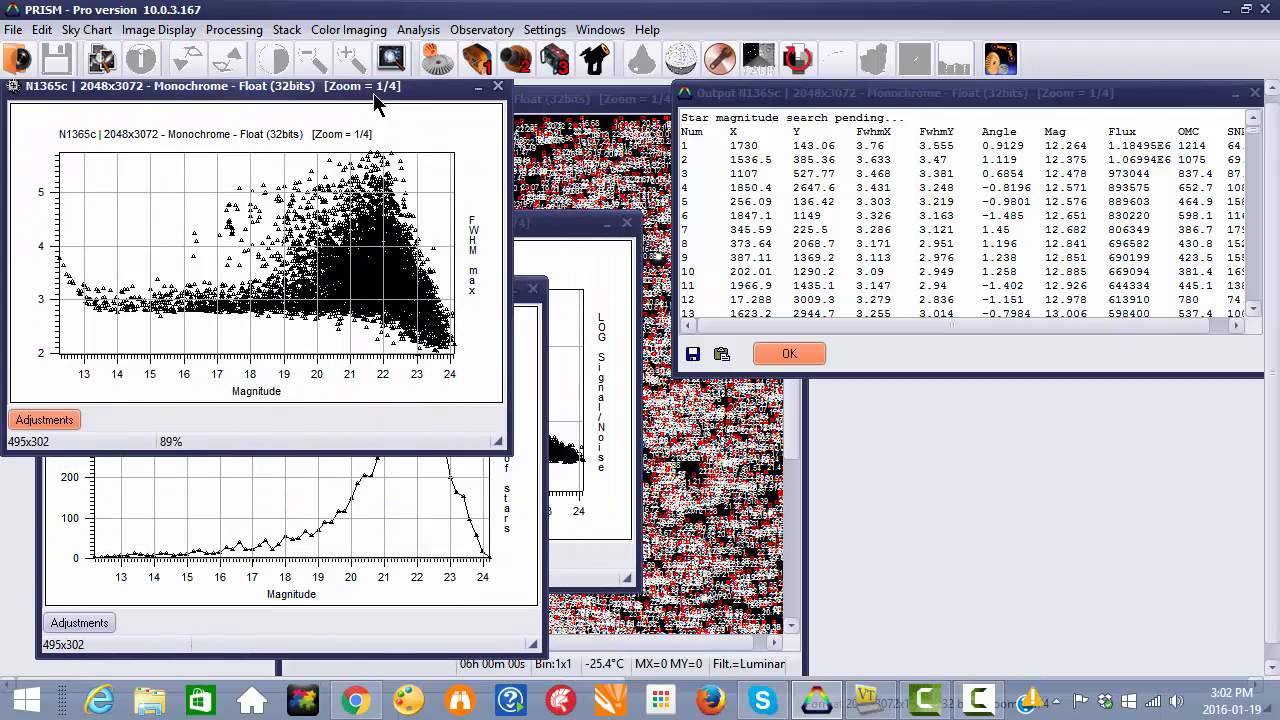
pyautogui.click(565, 228)
pyautogui.moveTo(559, 228); pyautogui.dragTo(470, 250)
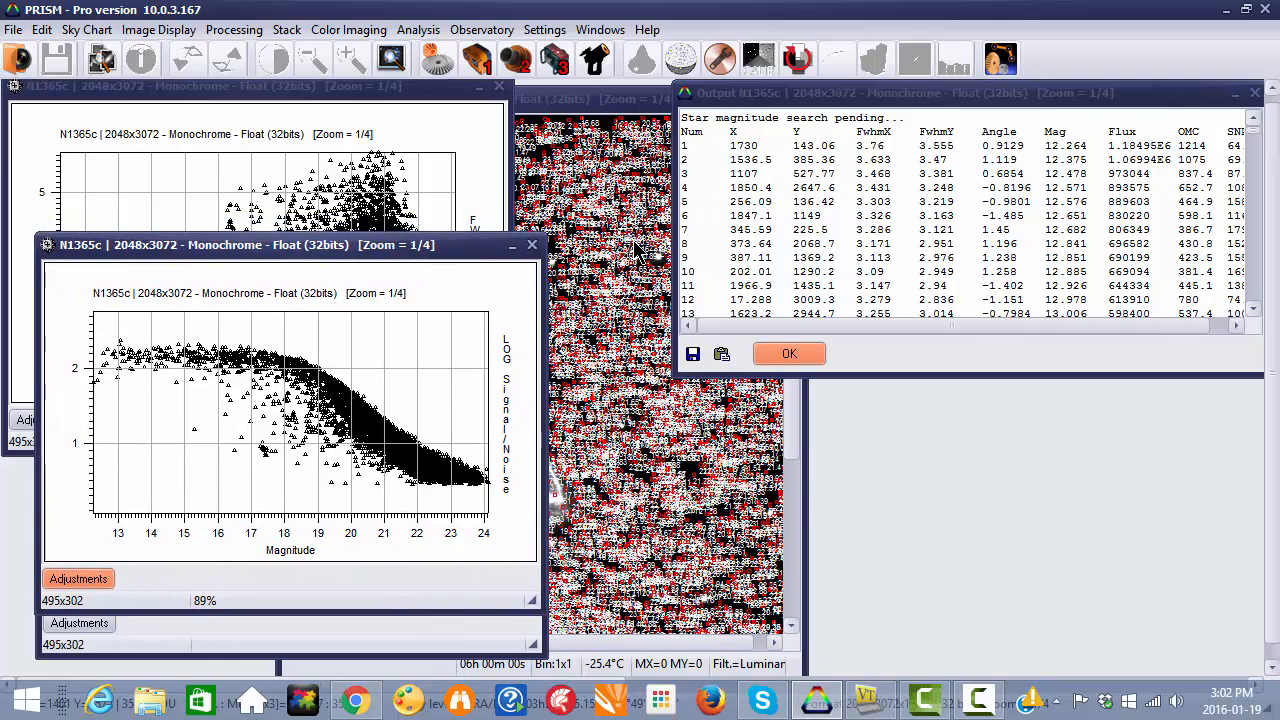
pyautogui.click(1046, 100)
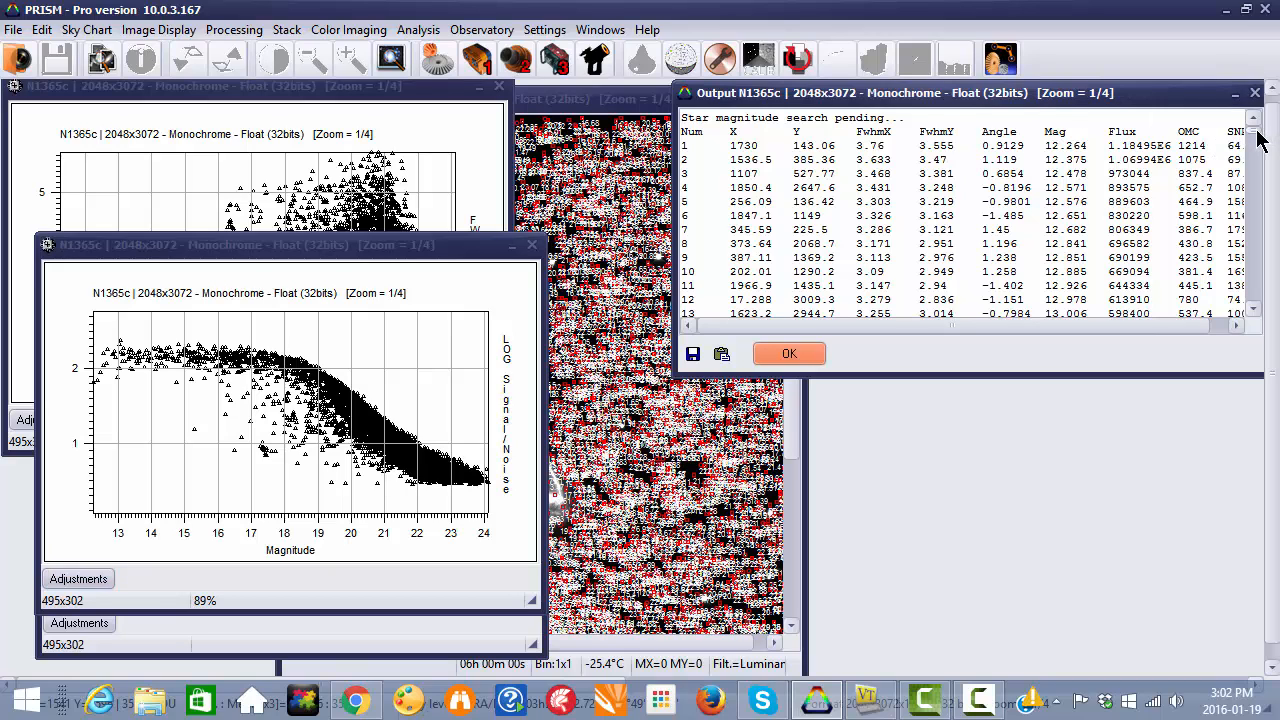
pyautogui.moveTo(1258, 140); pyautogui.dragTo(1260, 314)
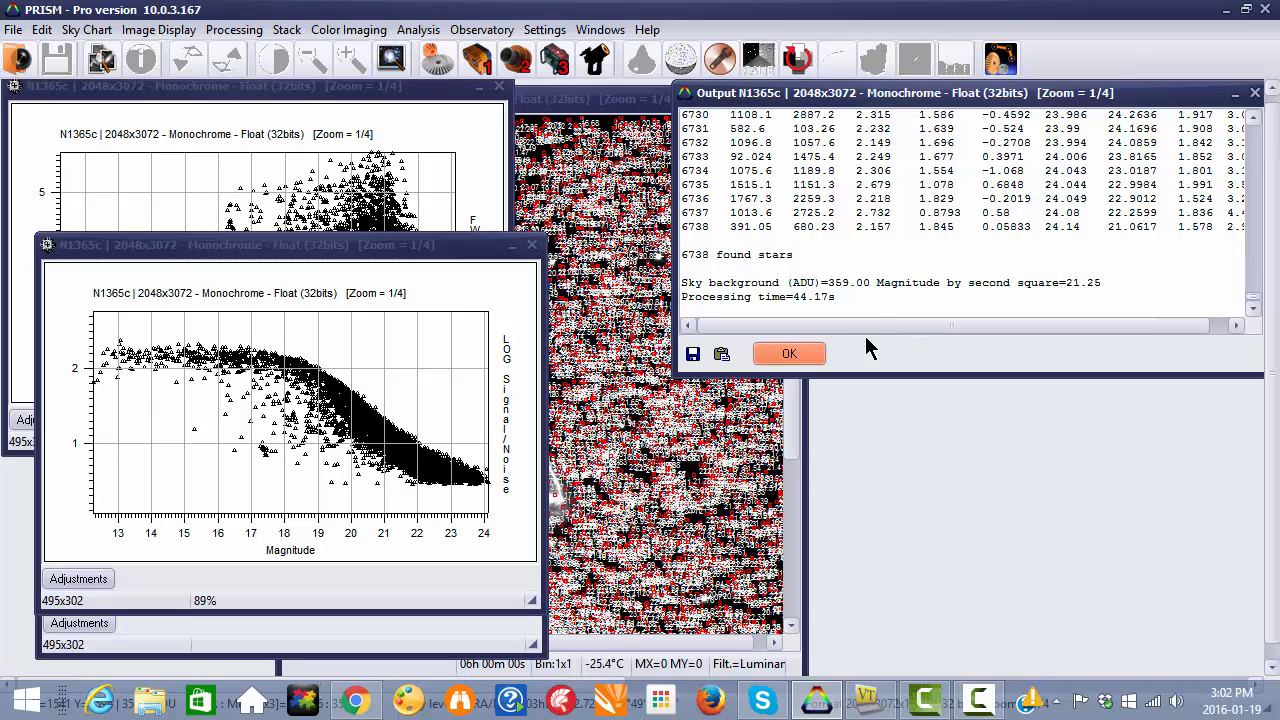
# Close the extracted star list, then view the signal-to-noise and FWHM plots clear of the image and close both
pyautogui.click(800, 352)
pyautogui.moveTo(405, 250); pyautogui.dragTo(957, 177)
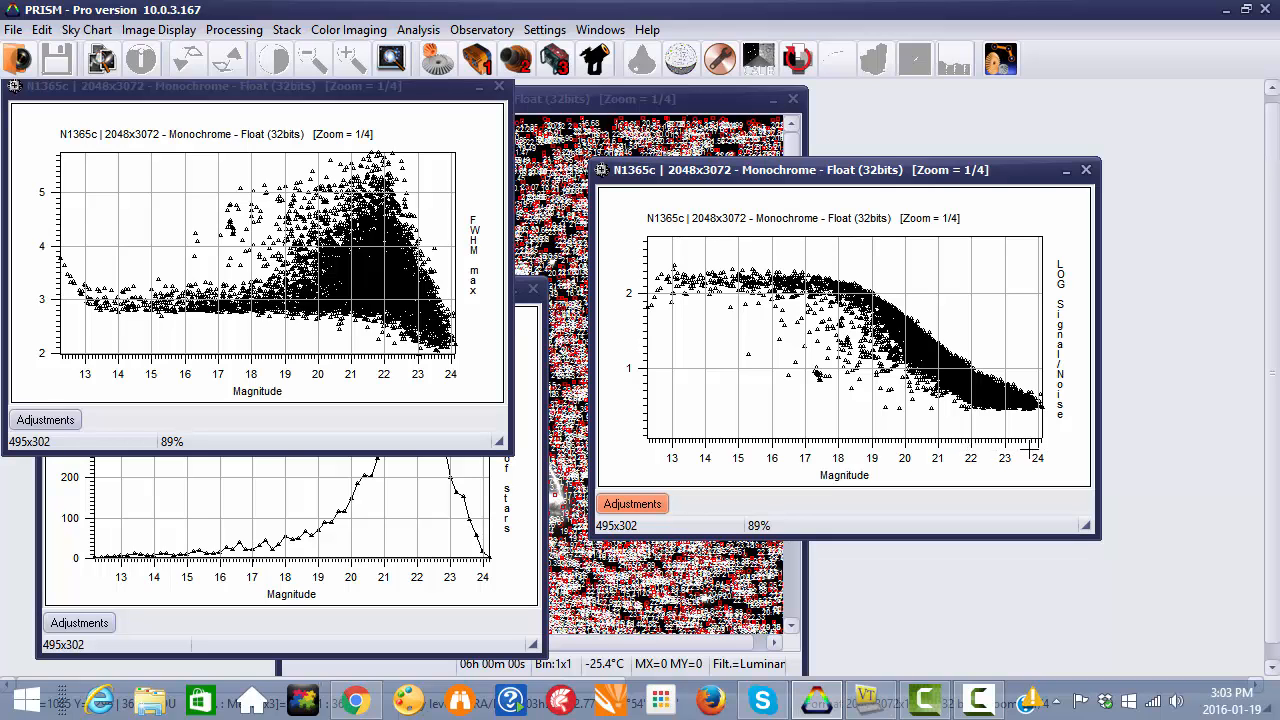
pyautogui.click(1085, 170)
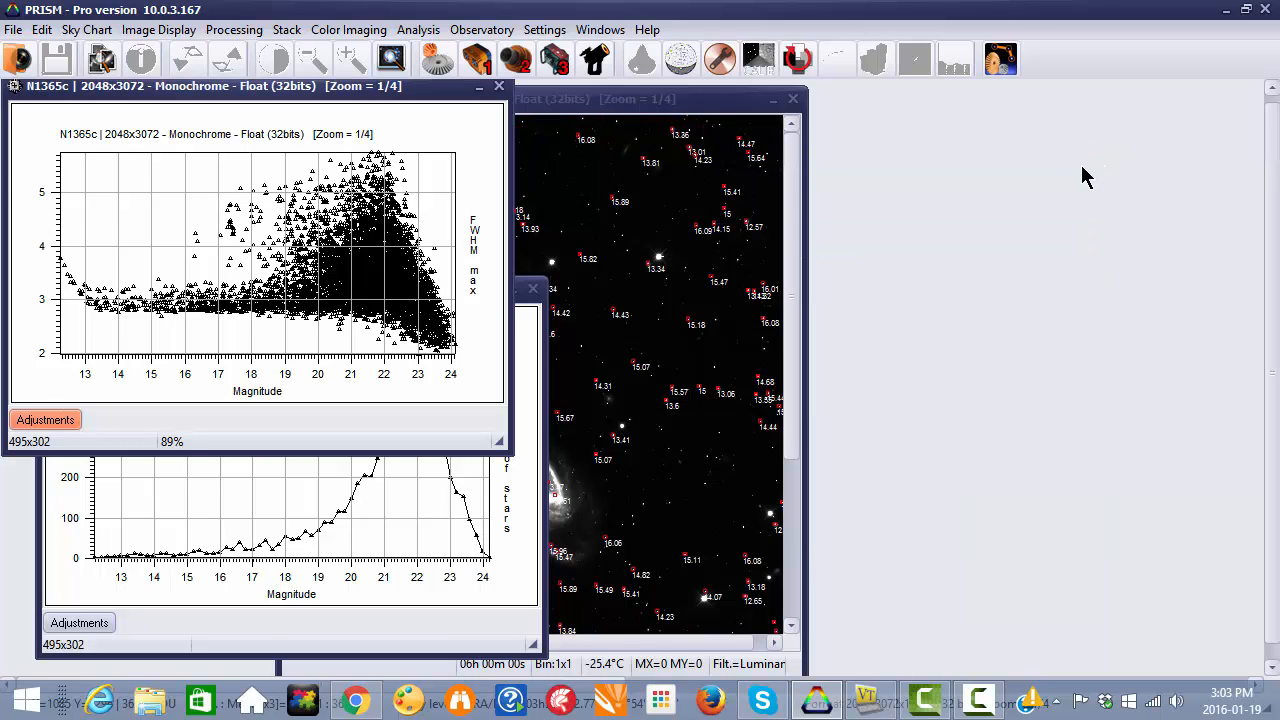
pyautogui.moveTo(419, 93); pyautogui.dragTo(1014, 168)
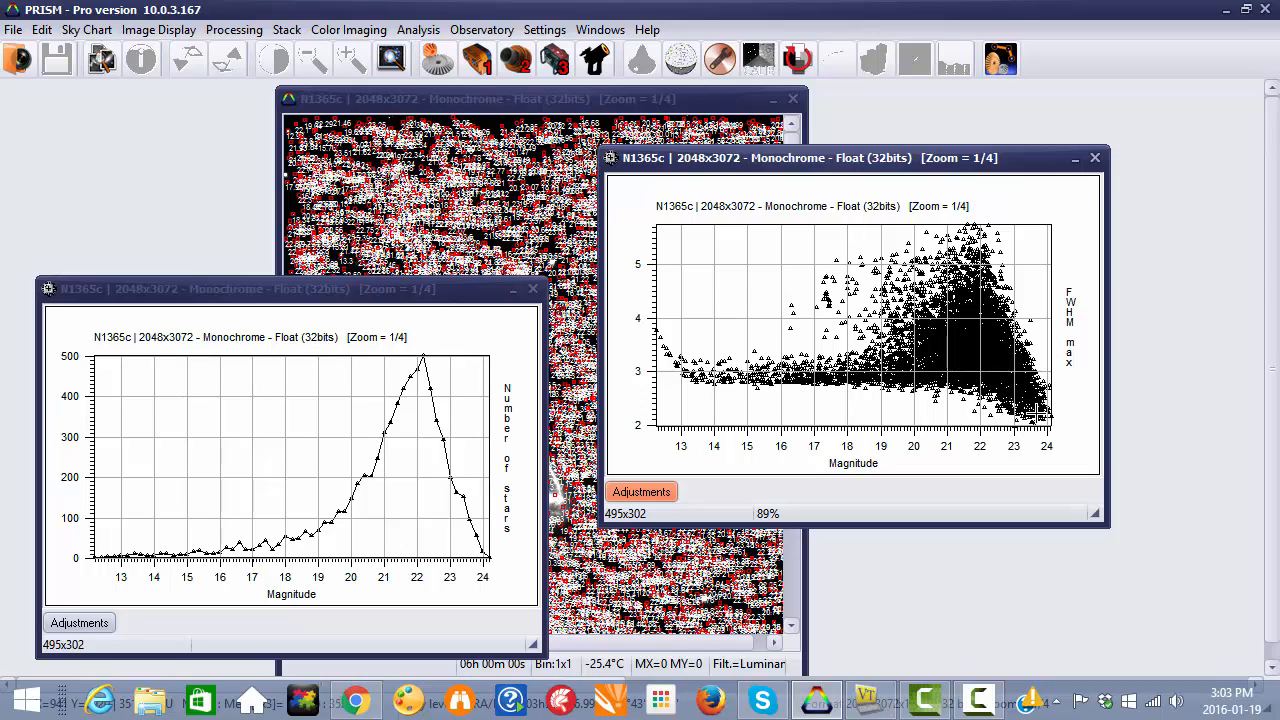
pyautogui.click(1095, 158)
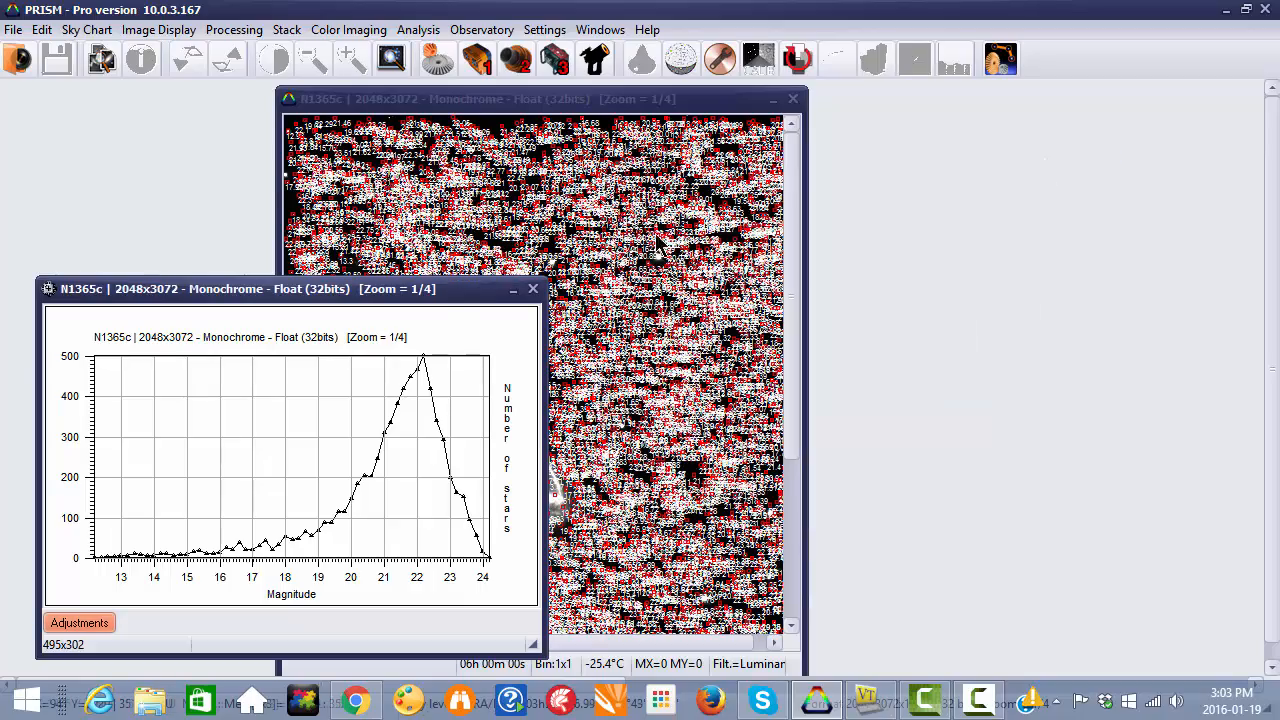
# Move the plot of star count against magnitude off the galaxy image so the whole labelled field is uncovered
pyautogui.moveTo(450, 290); pyautogui.dragTo(816, 92)
pyautogui.moveTo(908, 120); pyautogui.dragTo(1082, 207)
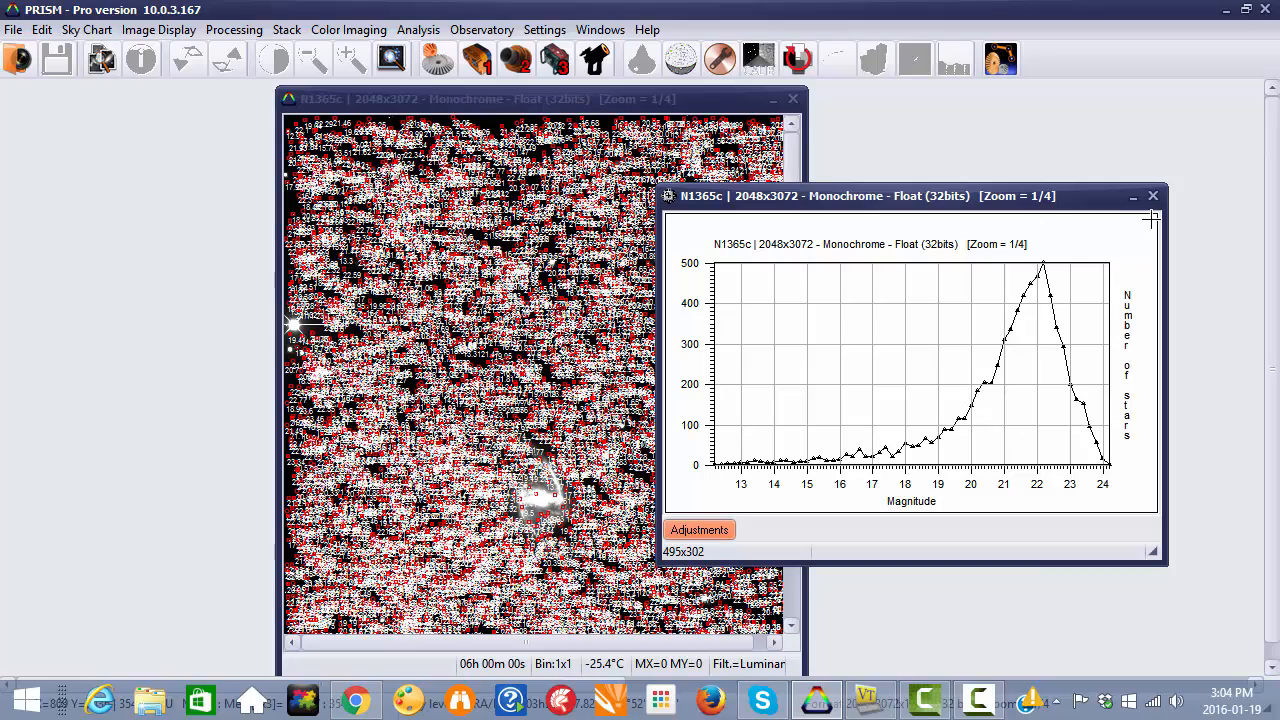
pyautogui.moveTo(1110, 205); pyautogui.dragTo(1279, 314)
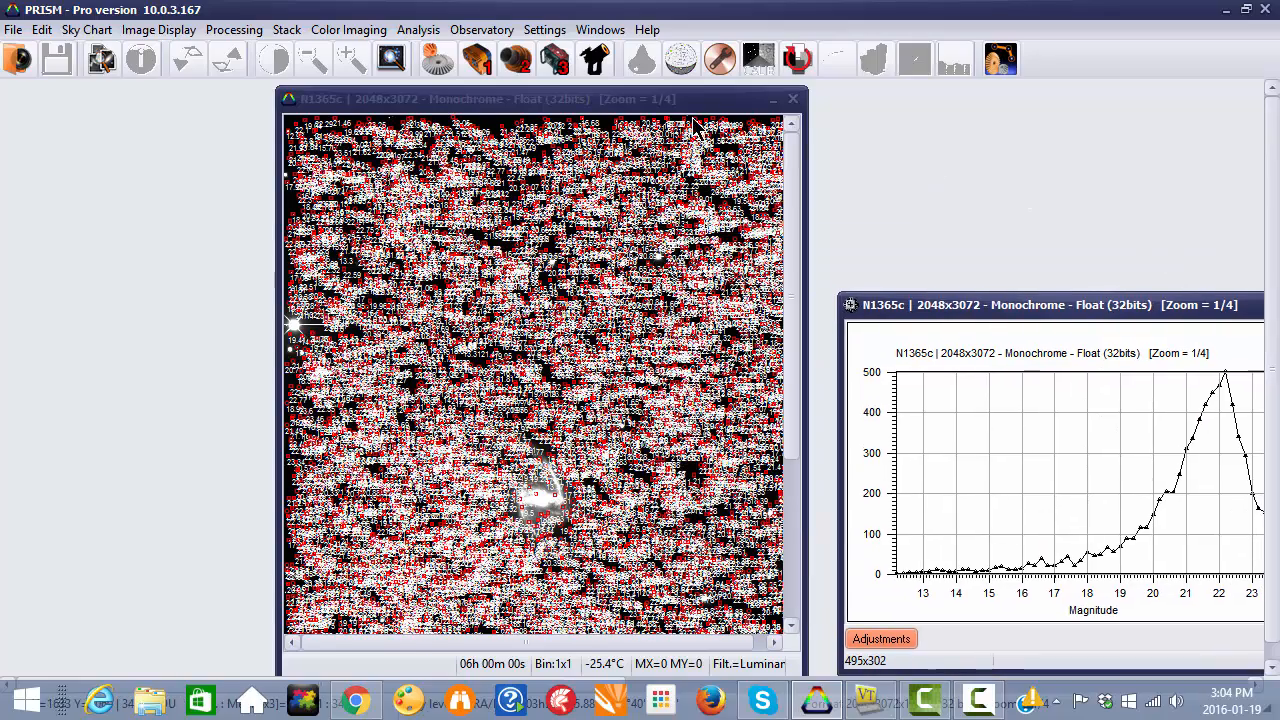
# Stretch the galaxy image's display with a high cut of 387.5 and a low cut of 346.1, and invert it to a negative
pyautogui.moveTo(675, 104); pyautogui.dragTo(669, 102)
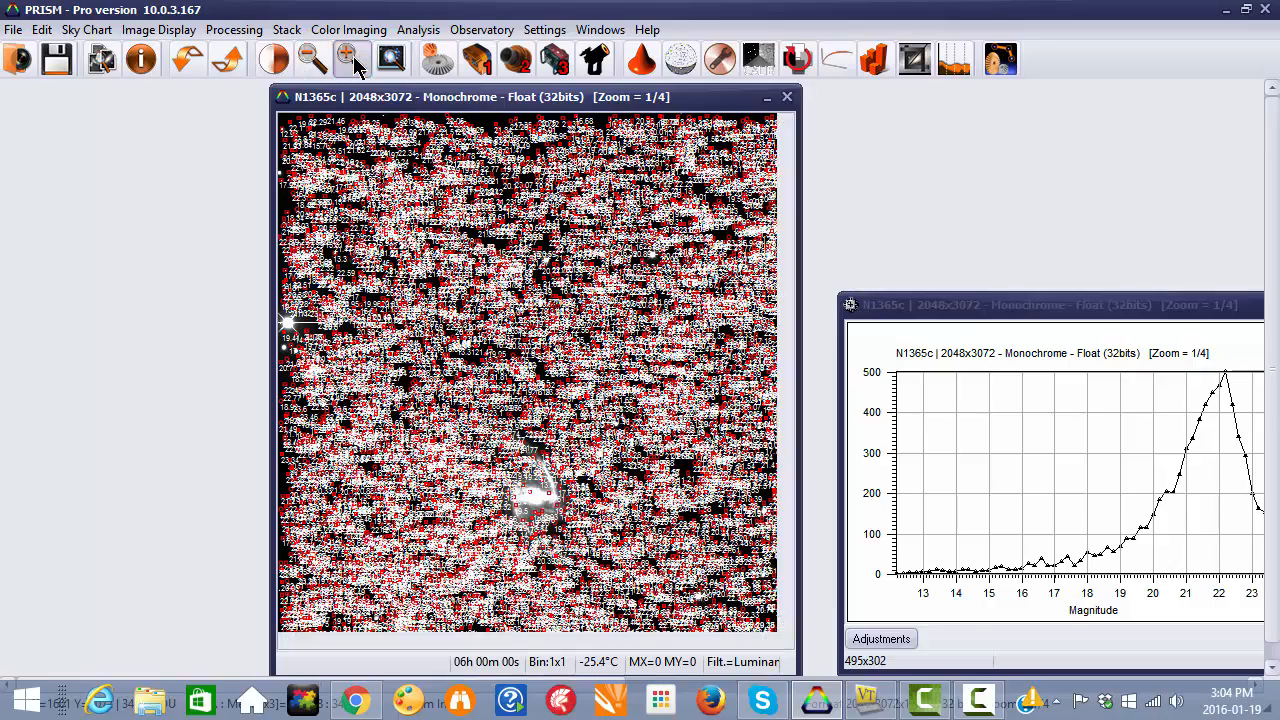
pyautogui.click(350, 60)
pyautogui.click(350, 60)
pyautogui.click(350, 60)
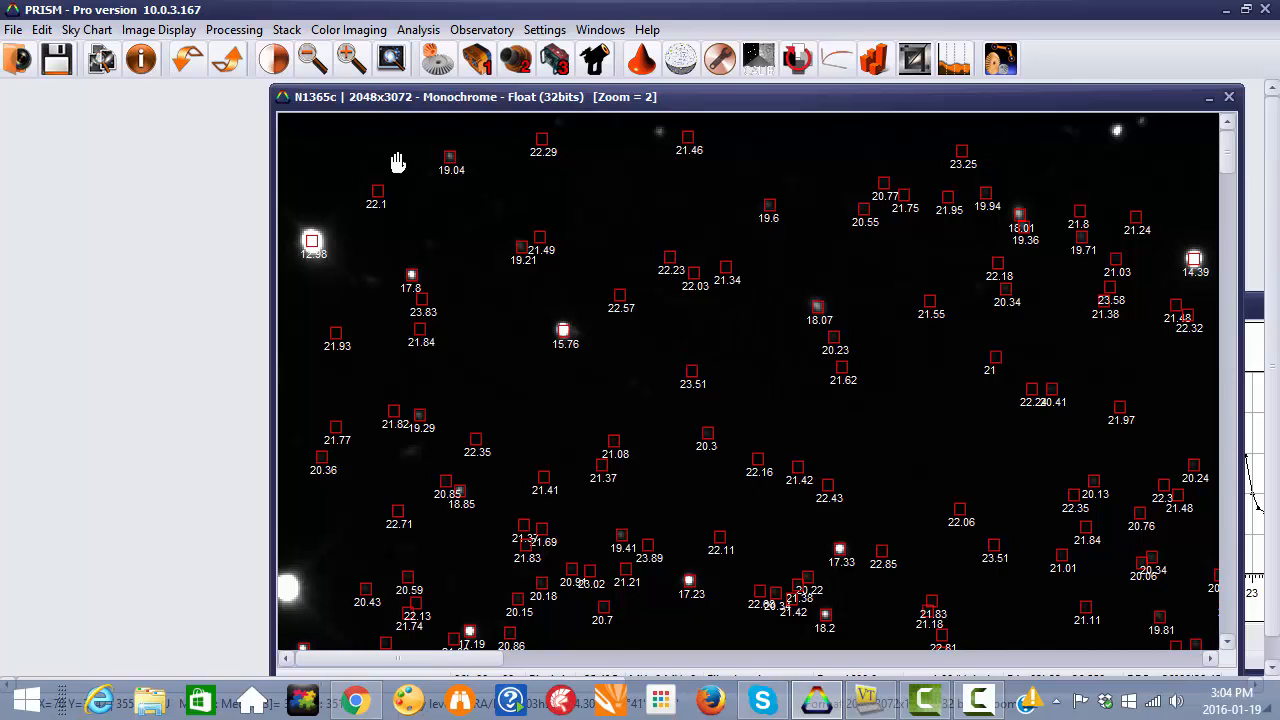
pyautogui.click(273, 60)
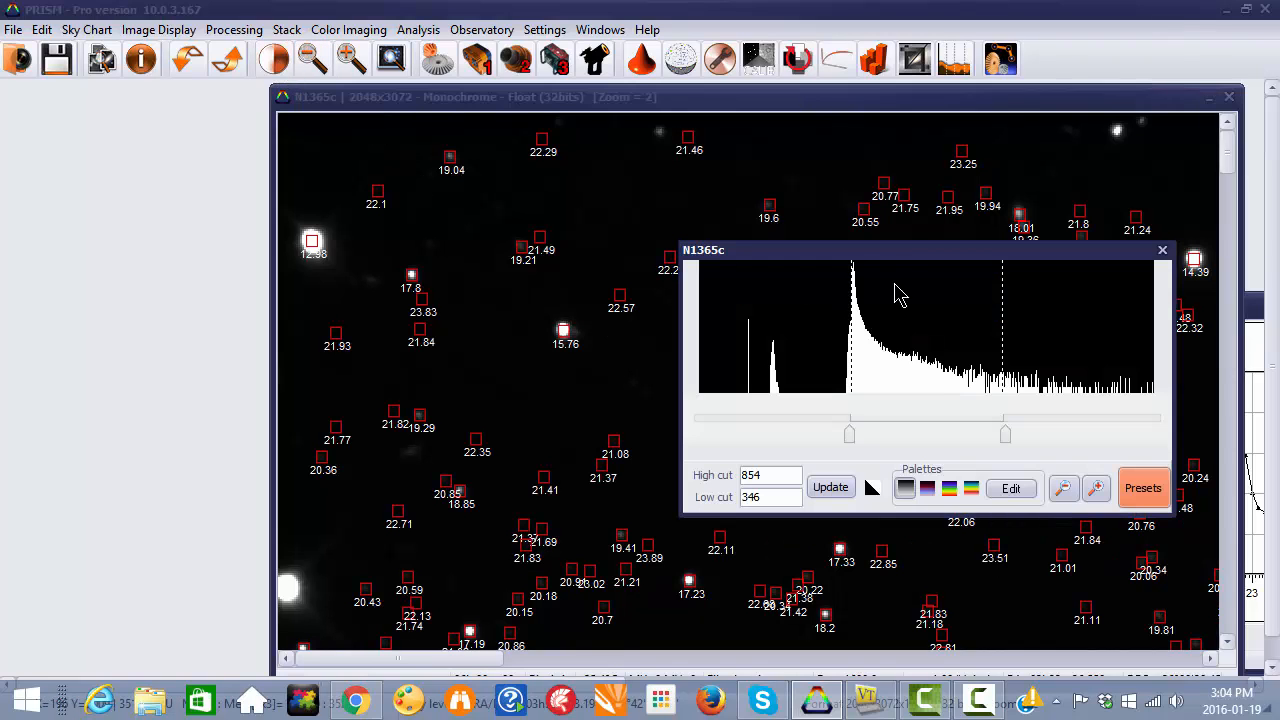
pyautogui.moveTo(907, 257); pyautogui.dragTo(248, 250)
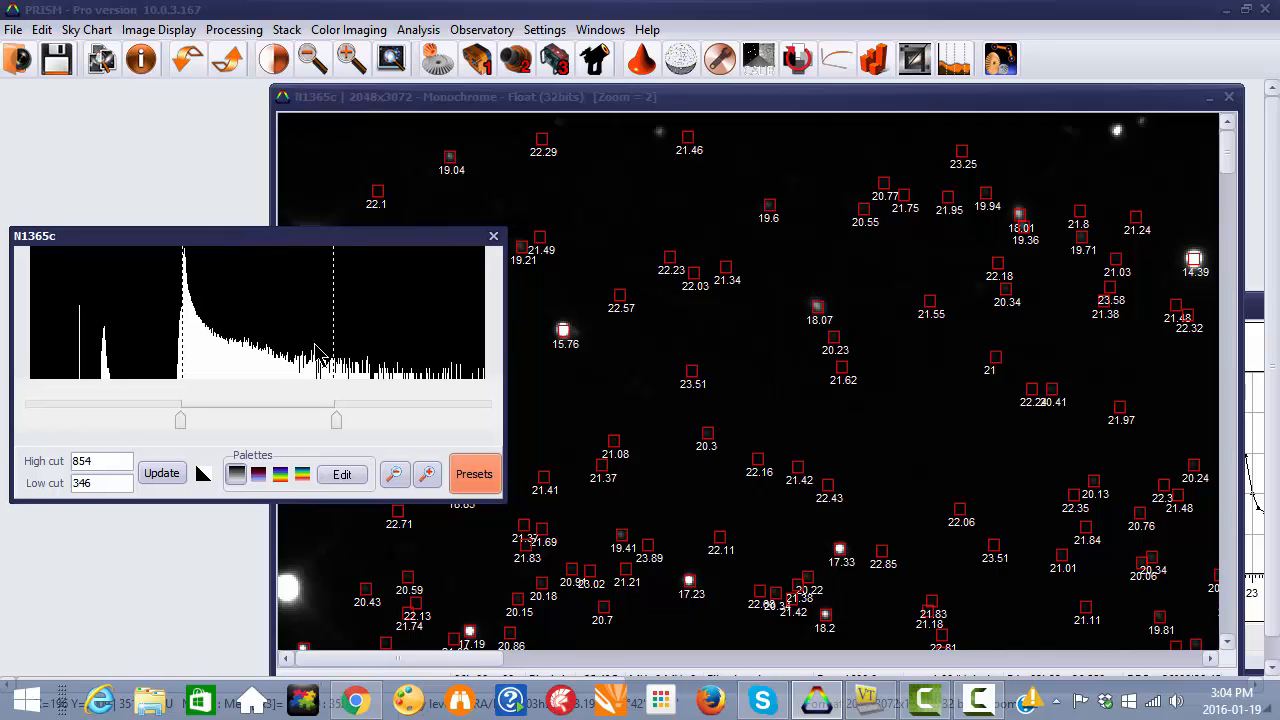
pyautogui.moveTo(341, 414); pyautogui.dragTo(196, 430)
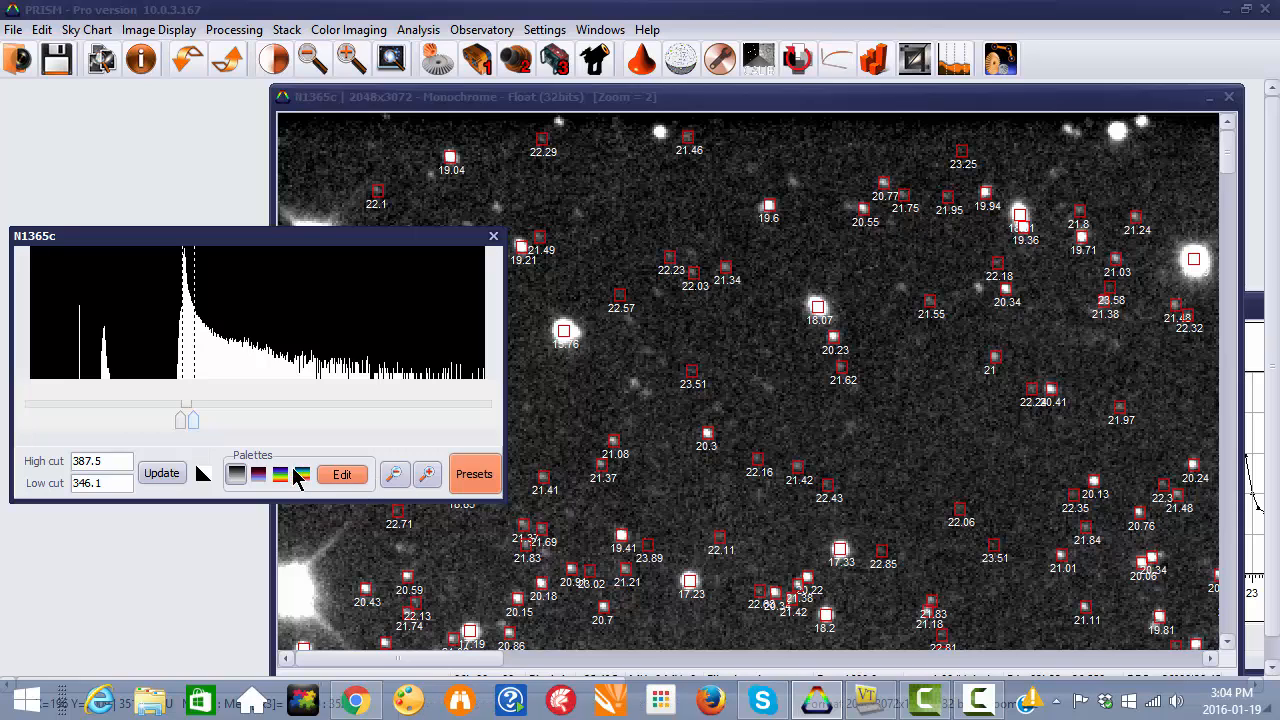
pyautogui.click(202, 476)
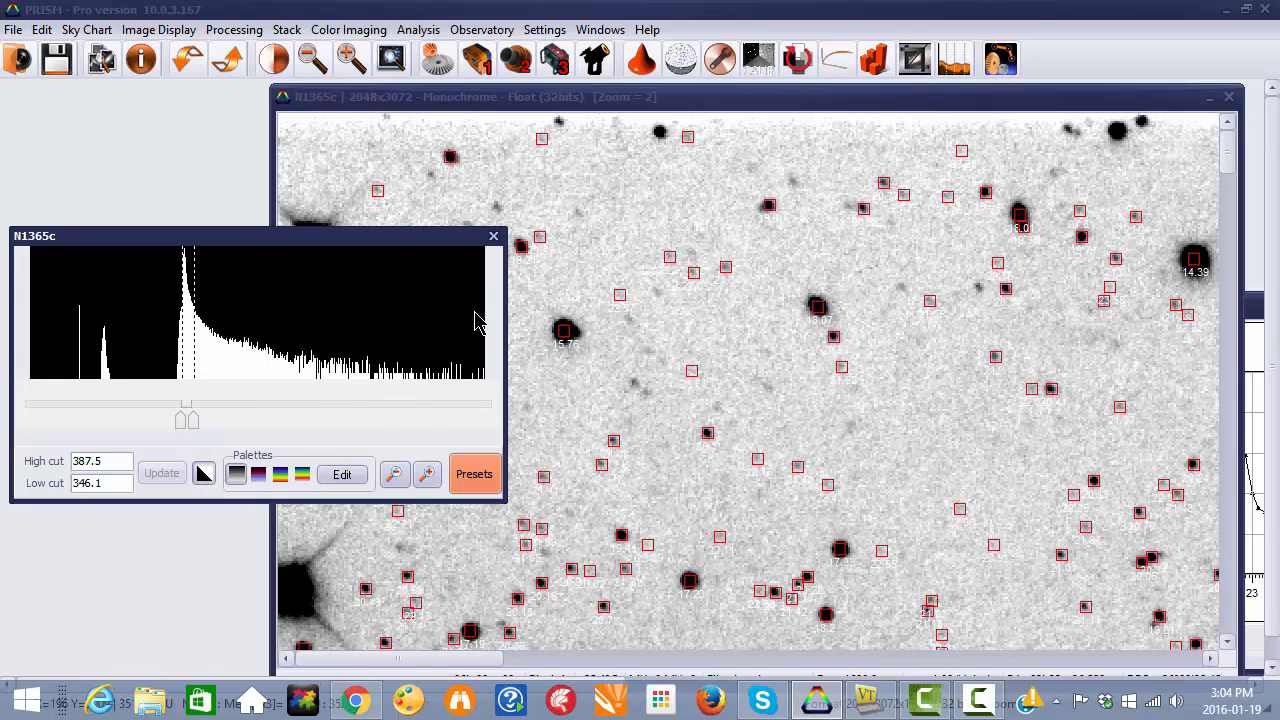
pyautogui.click(492, 237)
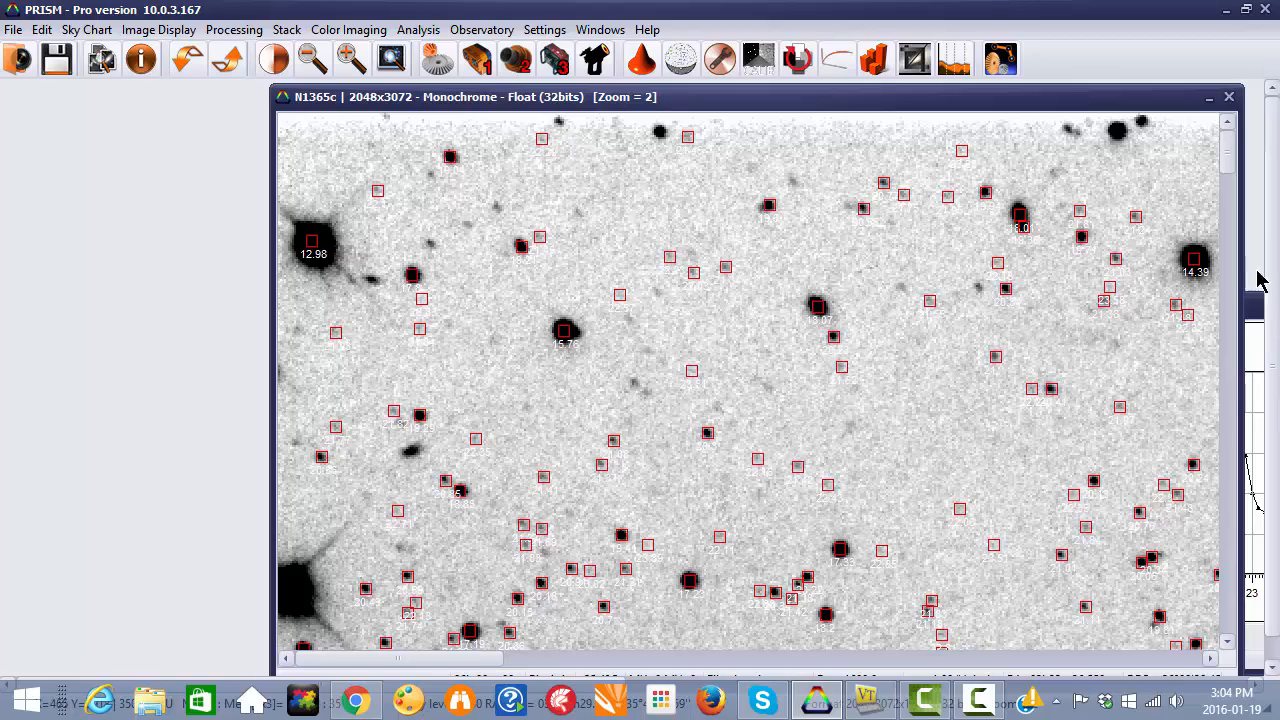
# Examine the detected faint stars and their magnitude labels across the negative image
pyautogui.moveTo(849, 566); pyautogui.dragTo(804, 130)
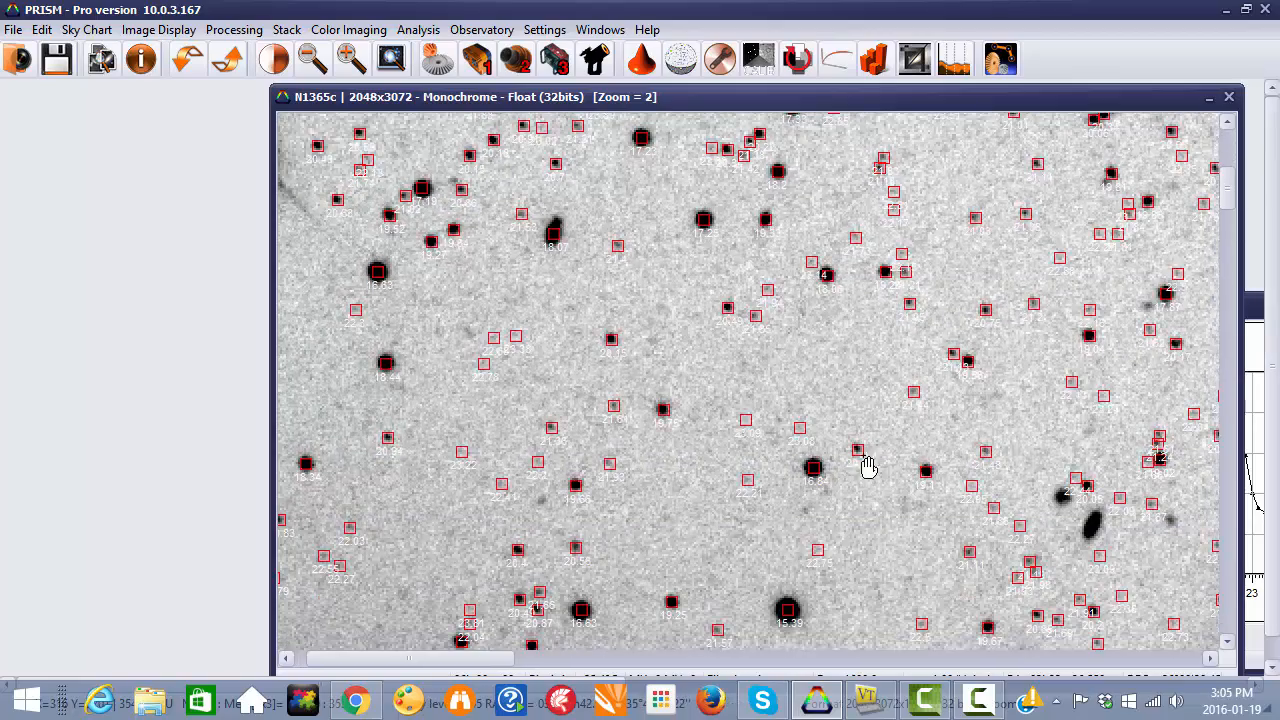
pyautogui.moveTo(868, 466); pyautogui.dragTo(805, 119)
pyautogui.moveTo(886, 437)
pyautogui.mouseDown()
pyautogui.moveTo(857, 283)
pyautogui.moveTo(883, 420)
pyautogui.mouseUp()
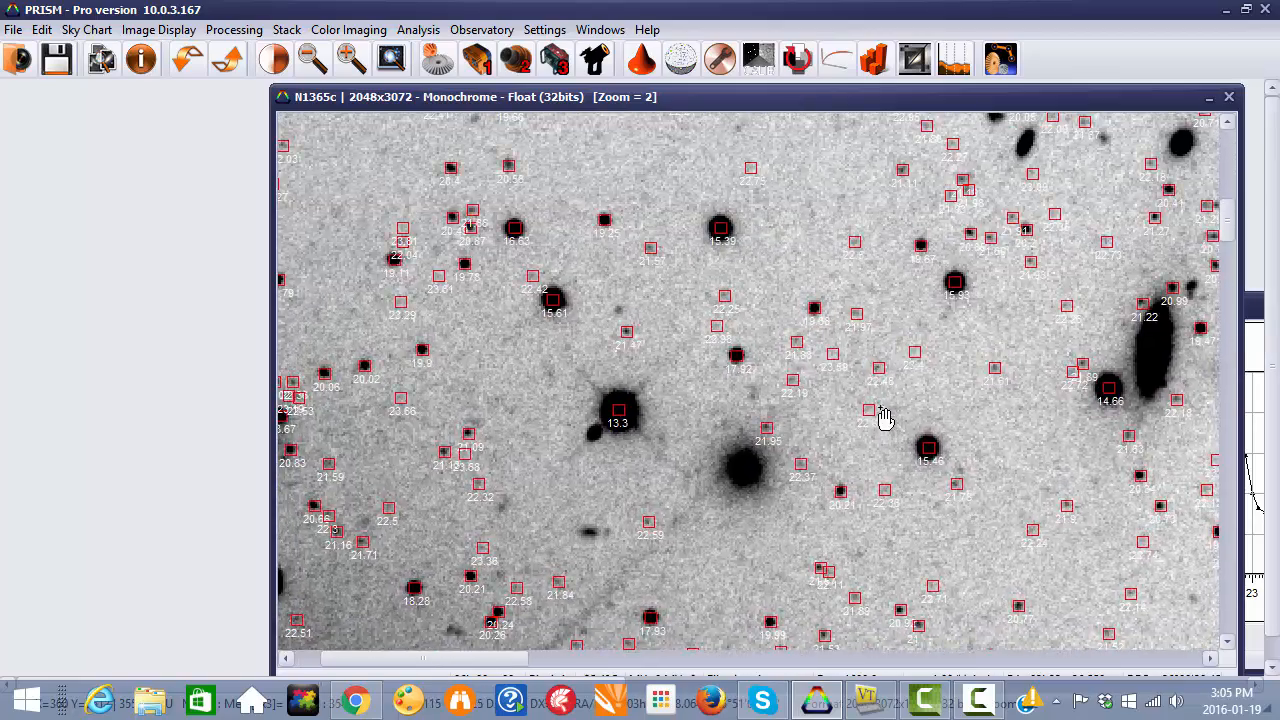